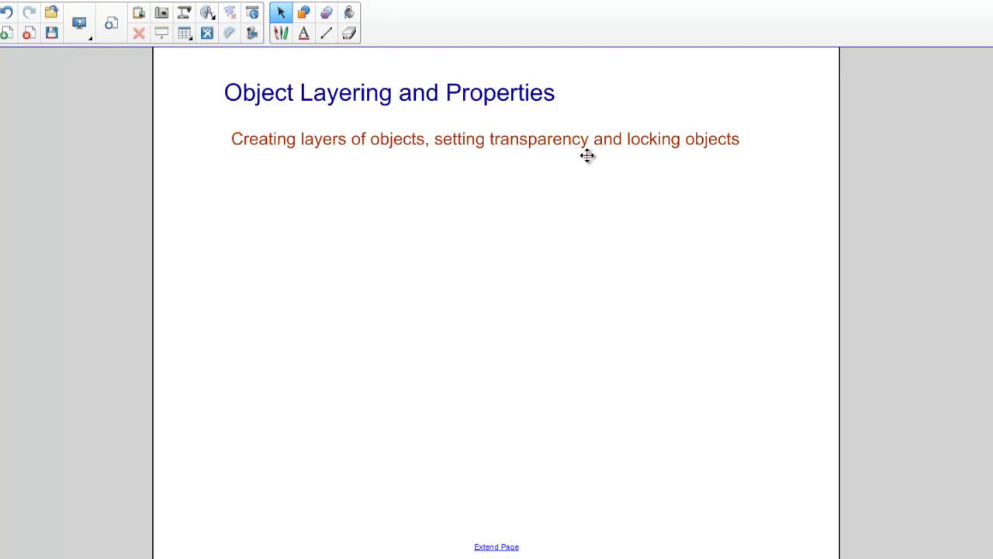
# - Select the subtitle, then show the frog page's answer text is locked
pyautogui.click(682, 134)
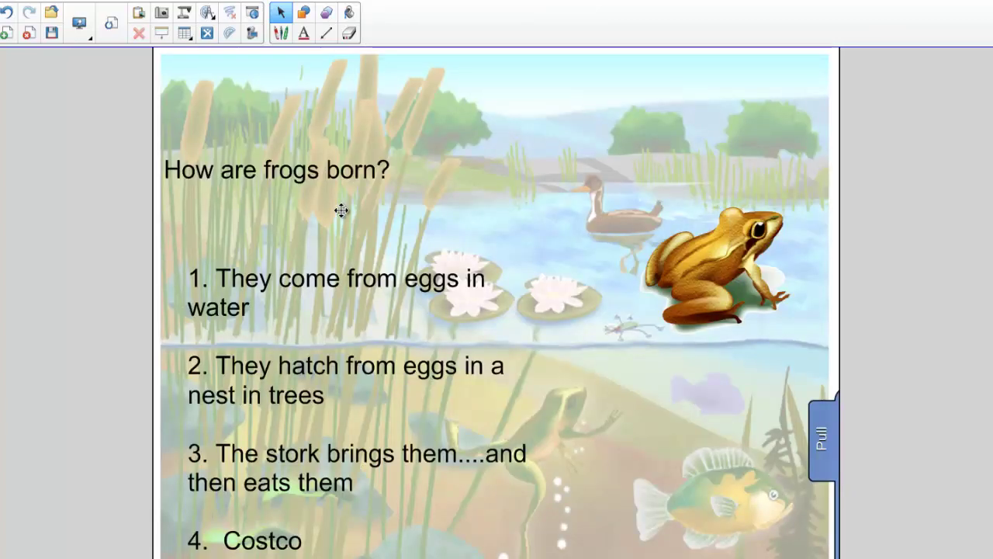
pyautogui.click(320, 278)
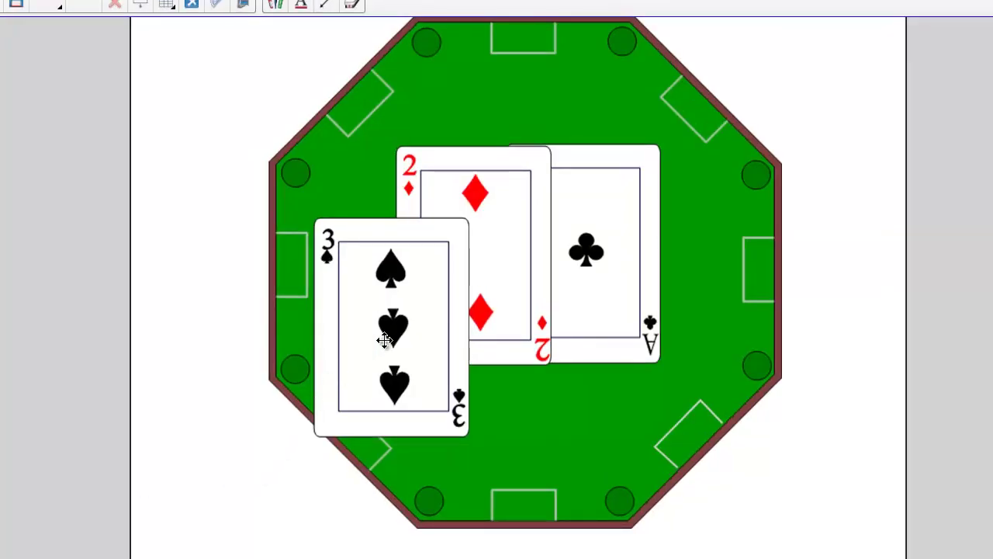
# - Delete the 3 of spades, 2 of diamonds and Ace of clubs from the table
pyautogui.click(429, 311)
pyautogui.keyDown('ctrl'); pyautogui.click(501, 277); pyautogui.keyUp('ctrl')
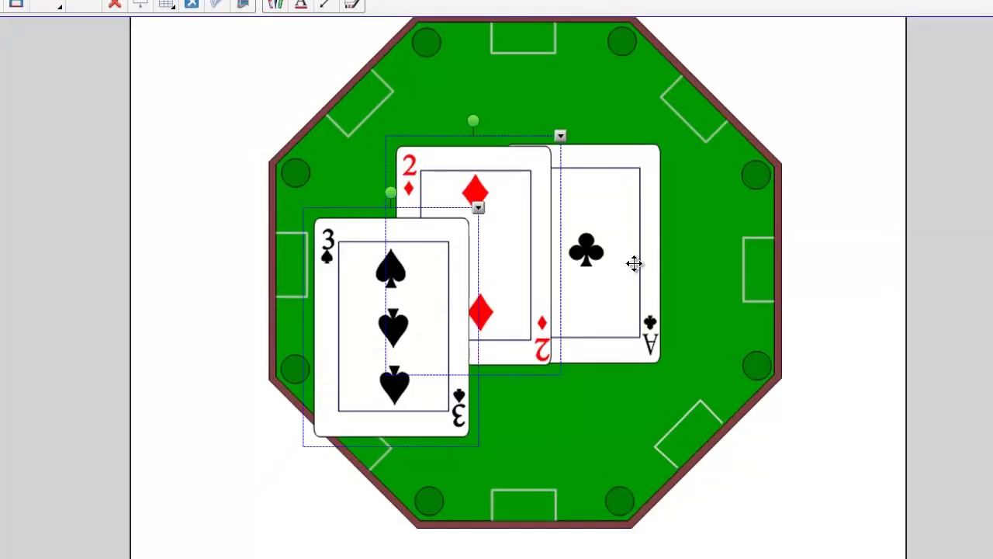
pyautogui.keyDown('ctrl'); pyautogui.click(623, 264); pyautogui.keyUp('ctrl')
pyautogui.press('Delete')
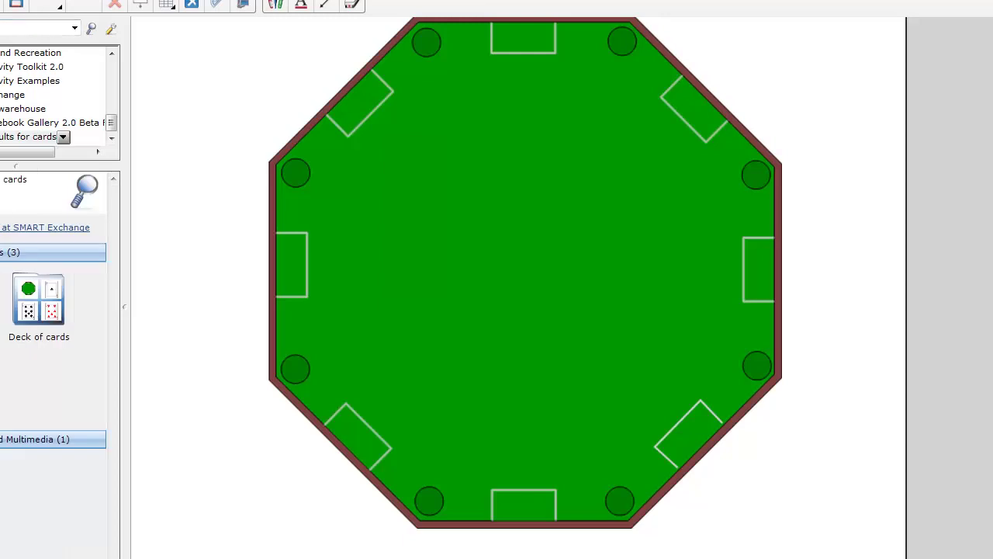
# - Show the Gallery's Deck of cards collection as a file list
pyautogui.click(49, 316)
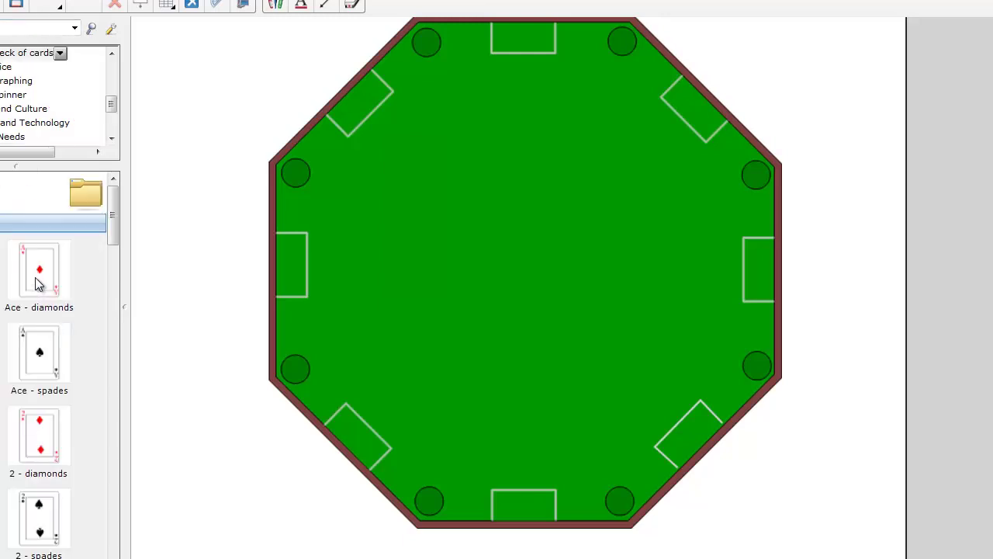
pyautogui.hotkey('alt', 'Tab')
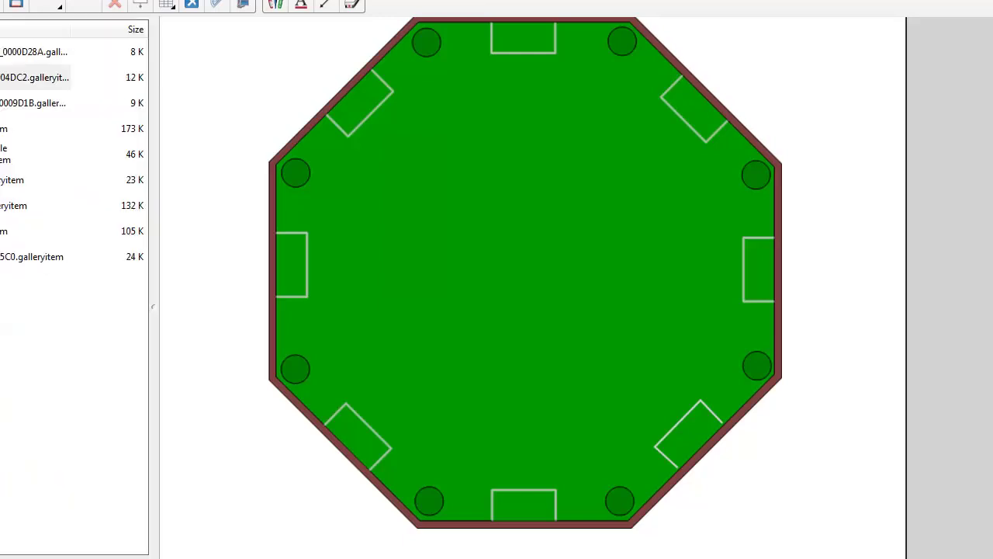
pyautogui.hotkey('alt', 'Tab')
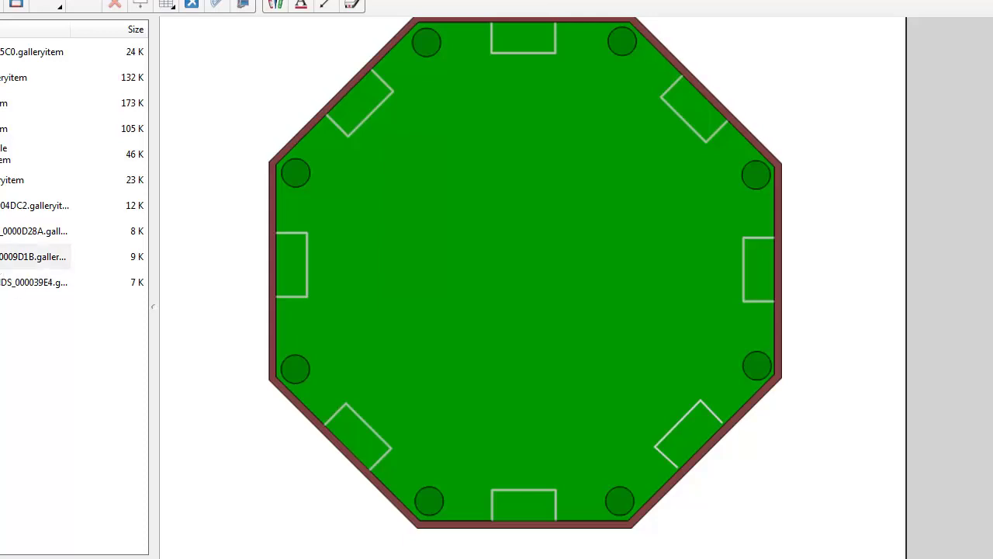
# - Place the Ace of clubs, 2 of diamonds and 3 of spades, arranged in an overlapping row
pyautogui.moveTo(32, 256); pyautogui.dragTo(368, 250)
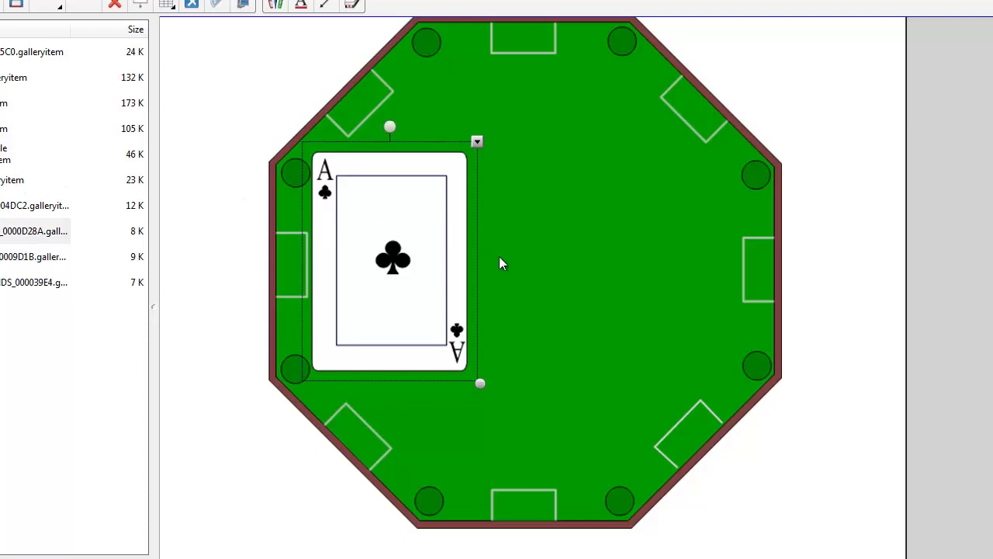
pyautogui.moveTo(33, 231); pyautogui.dragTo(482, 273)
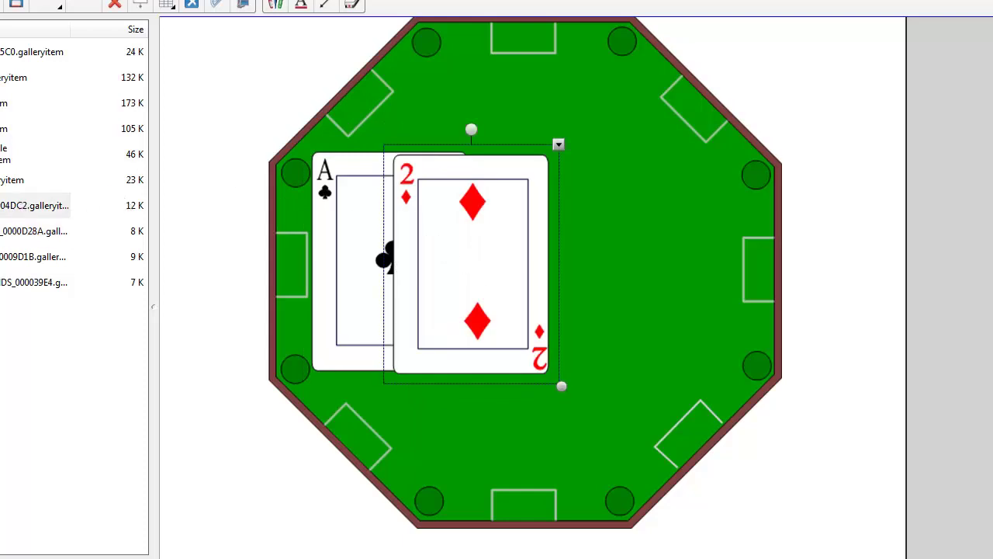
pyautogui.moveTo(34, 205); pyautogui.dragTo(586, 261)
pyautogui.click(647, 260)
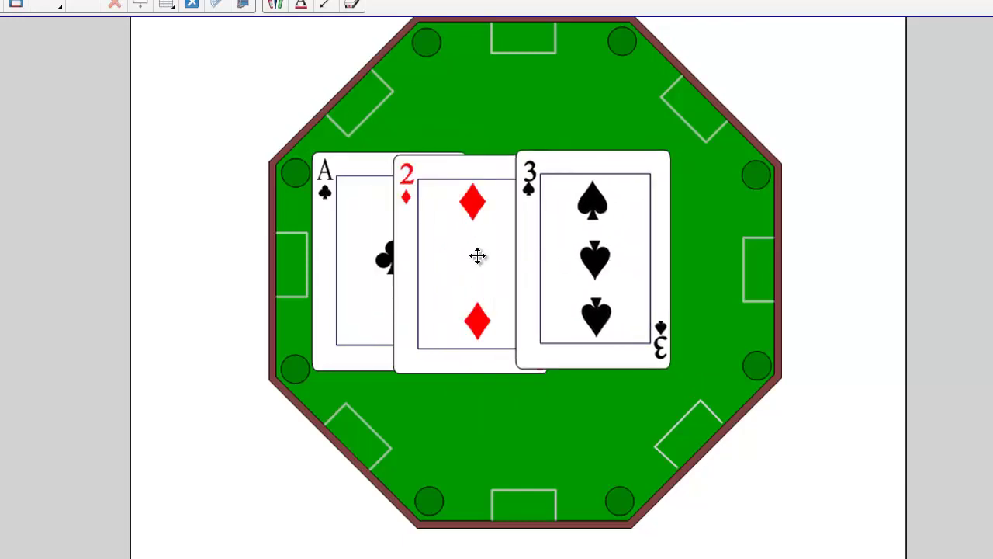
pyautogui.moveTo(479, 256); pyautogui.dragTo(541, 335)
pyautogui.moveTo(605, 372); pyautogui.dragTo(481, 269)
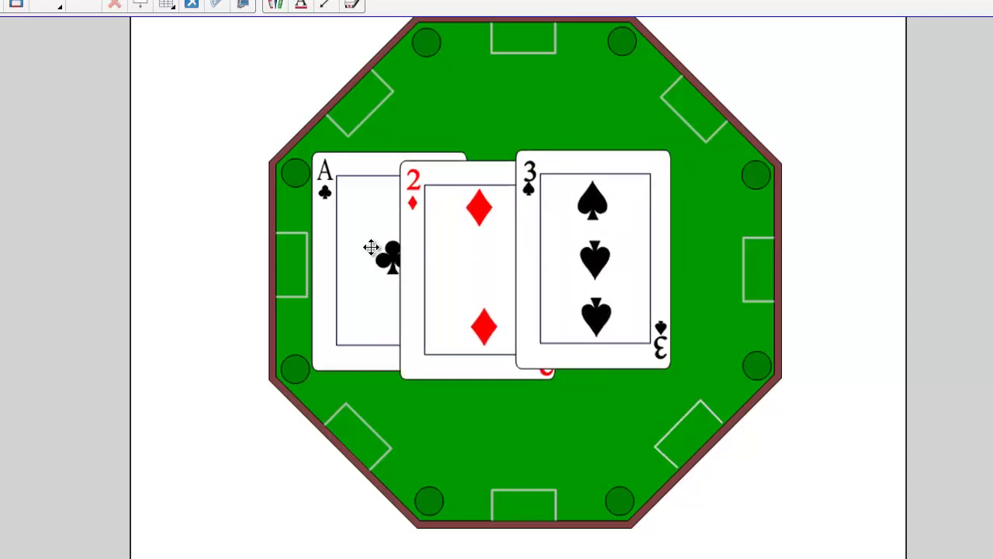
pyautogui.moveTo(373, 250); pyautogui.dragTo(352, 255)
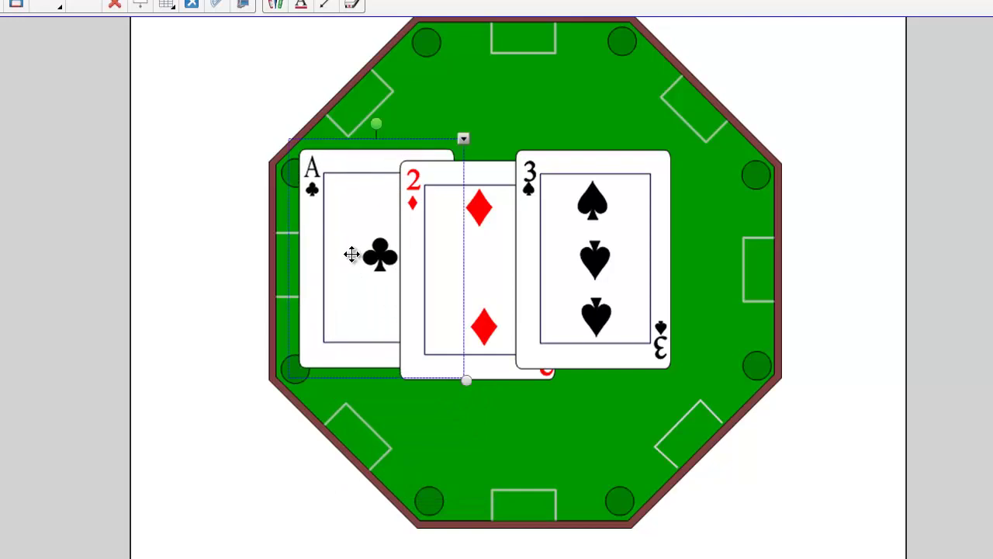
# - Bring the 2 of diamonds forward one layer and shift it slightly lower
pyautogui.click(493, 230)
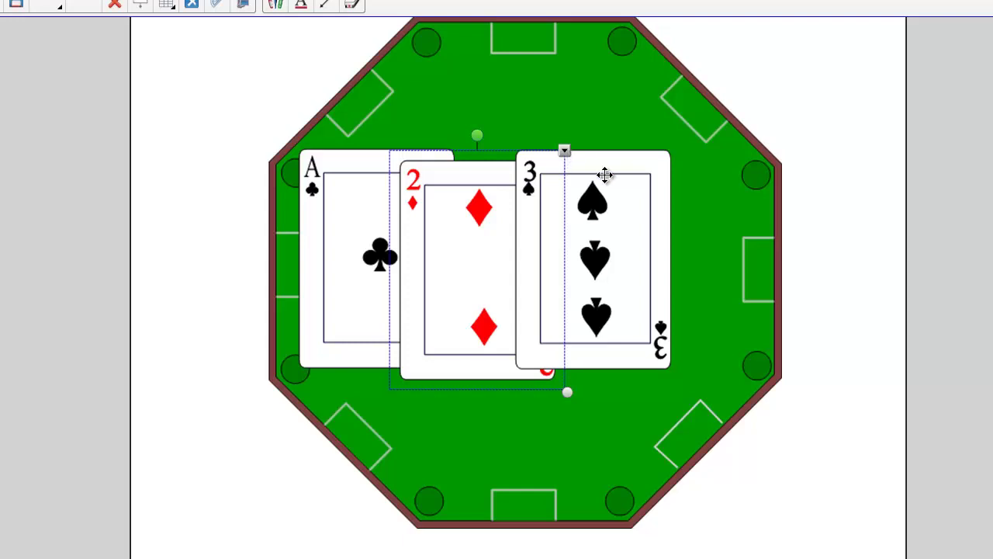
pyautogui.click(564, 152)
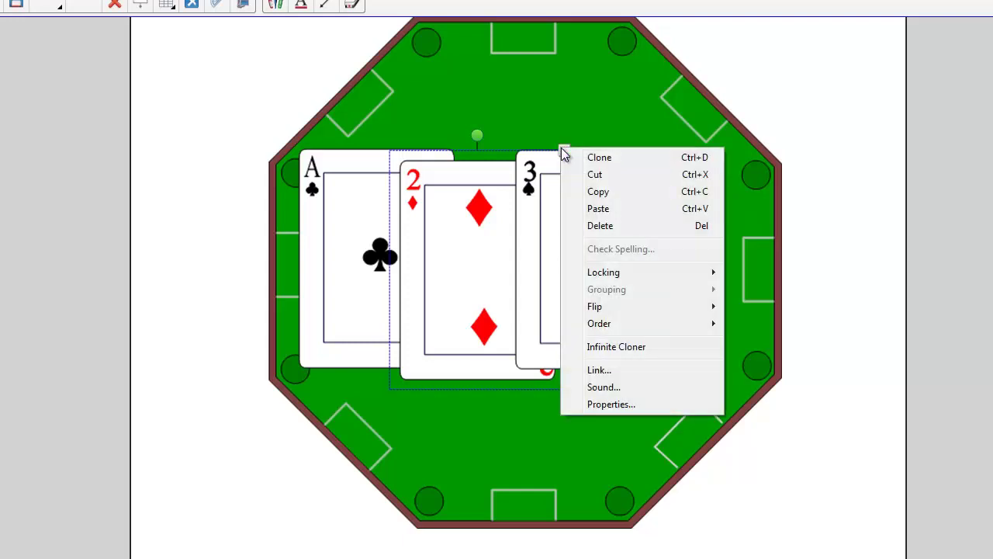
pyautogui.moveTo(643, 329)
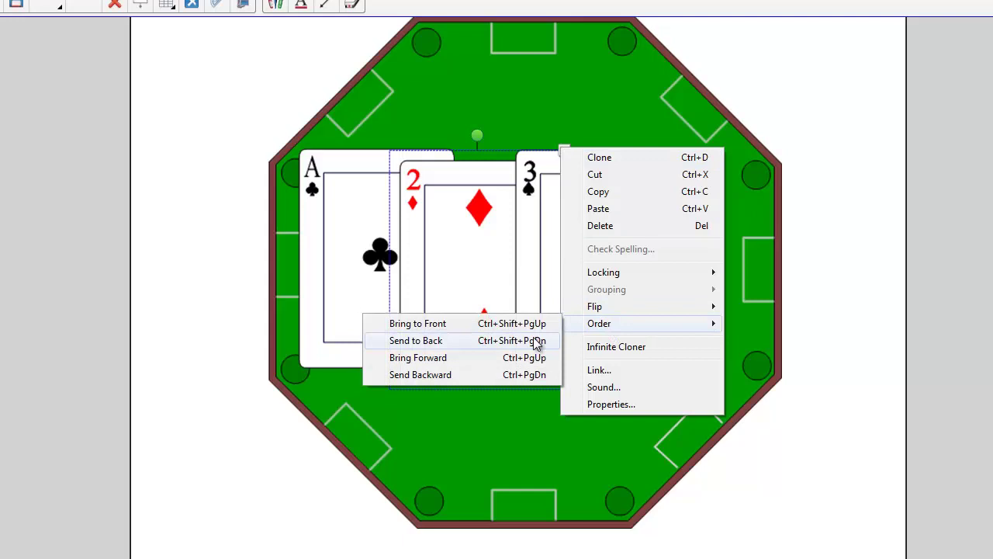
pyautogui.click(494, 365)
pyautogui.moveTo(466, 277); pyautogui.dragTo(496, 292)
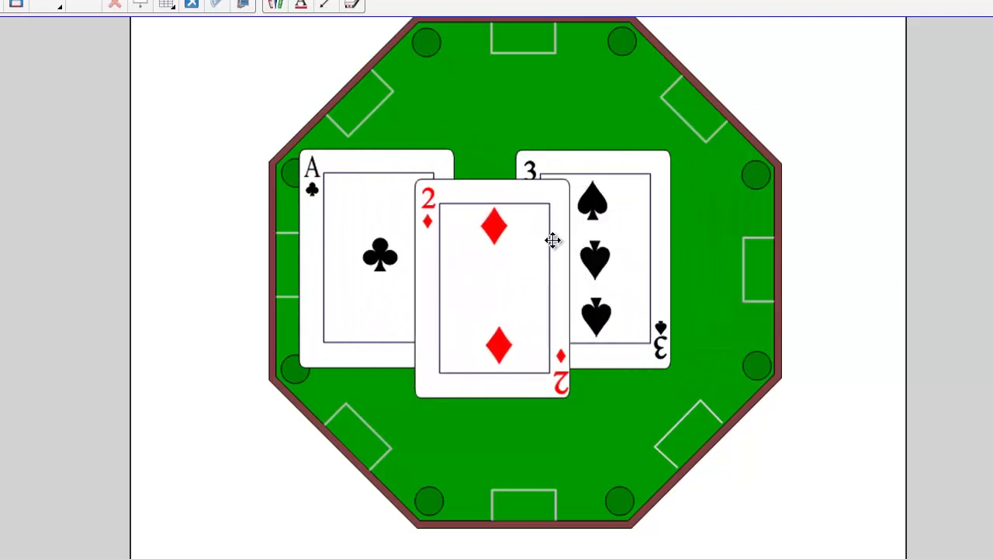
# - Bring the Ace of clubs to the front and move it over the 2 and 3
pyautogui.click(362, 207)
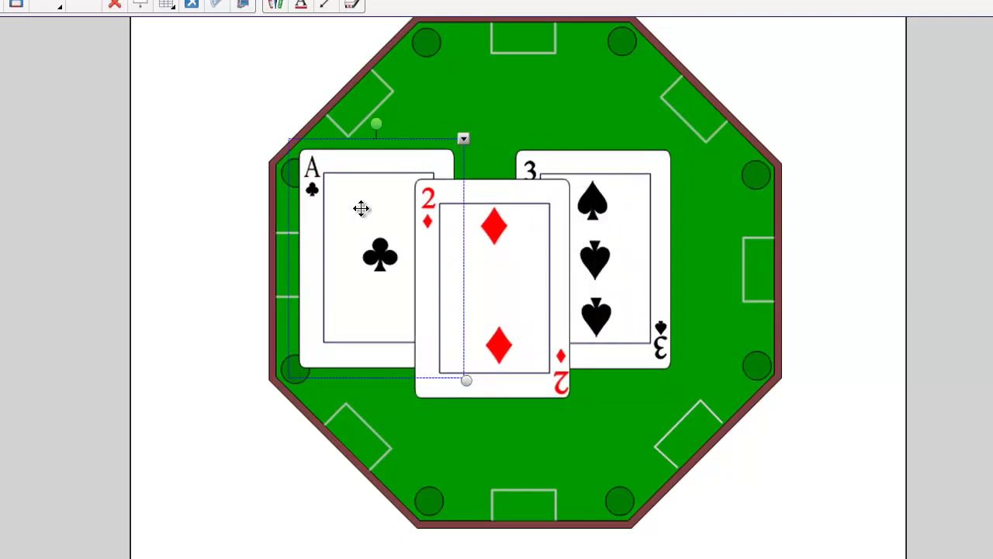
pyautogui.click(463, 140)
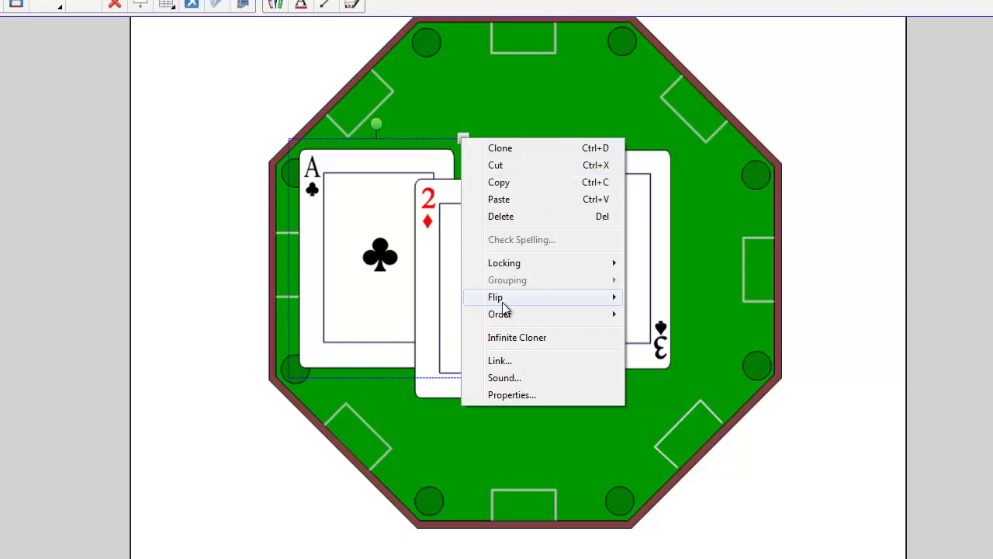
pyautogui.moveTo(504, 314)
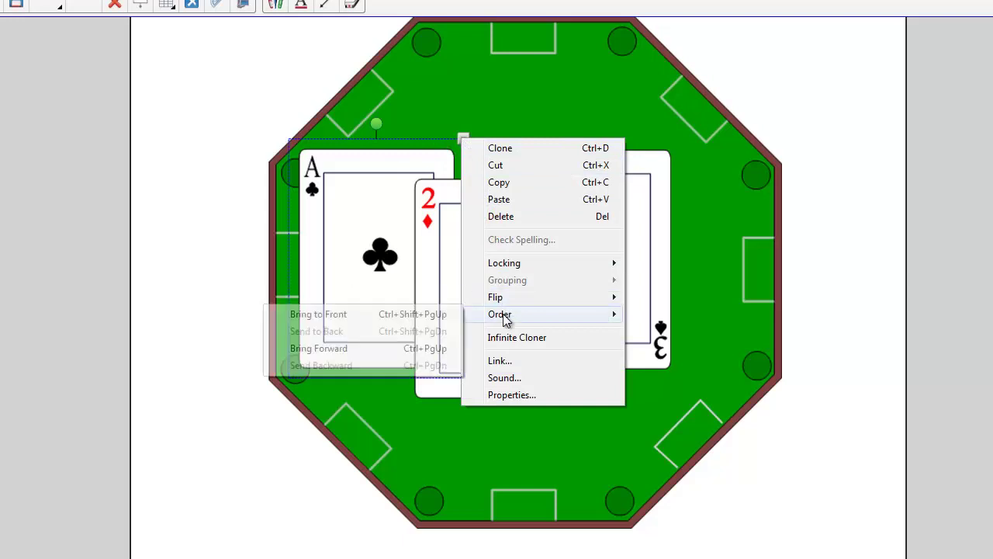
pyautogui.click(390, 316)
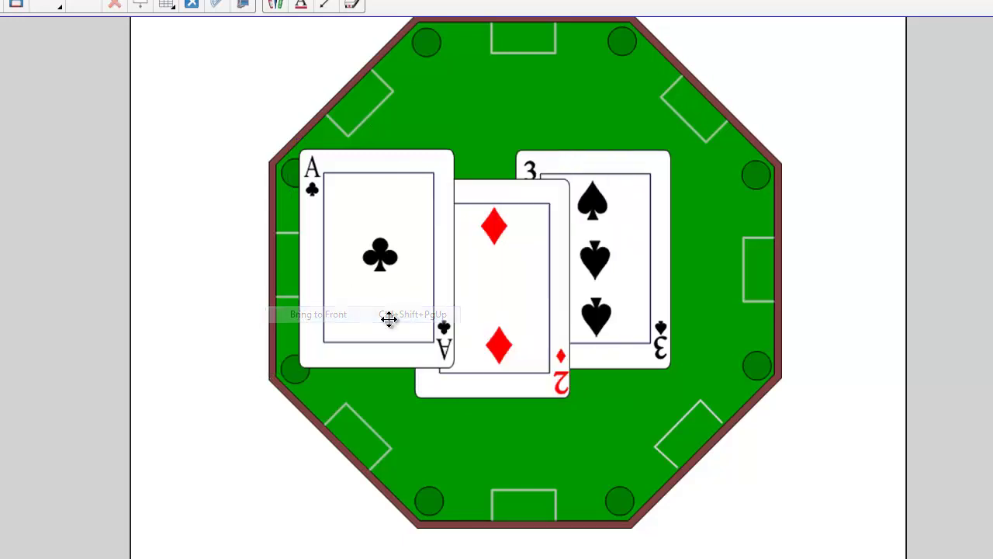
pyautogui.moveTo(357, 271); pyautogui.dragTo(393, 292)
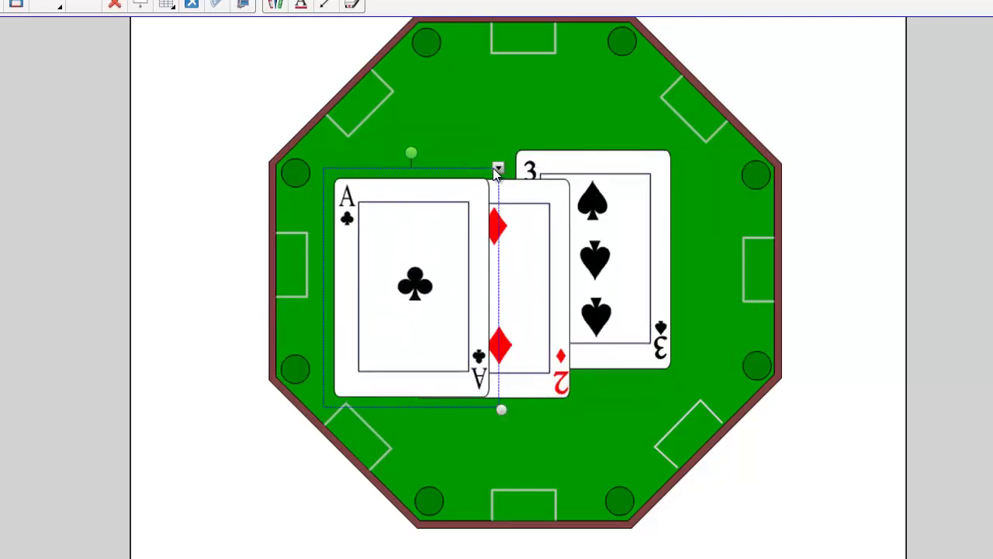
# - Send the Ace of clubs to the back, then reposition the 2 of diamonds and 3 of spades
pyautogui.click(497, 168)
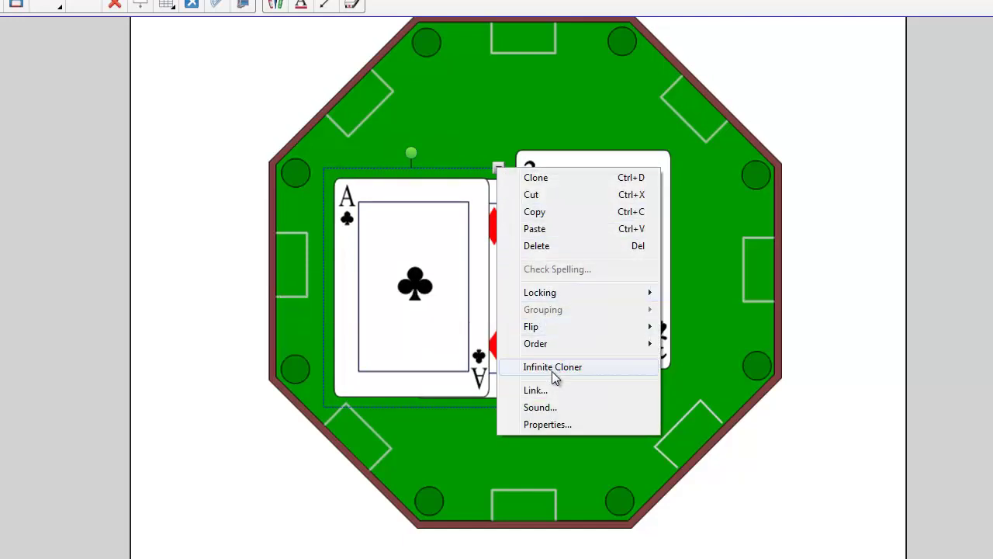
pyautogui.moveTo(551, 350)
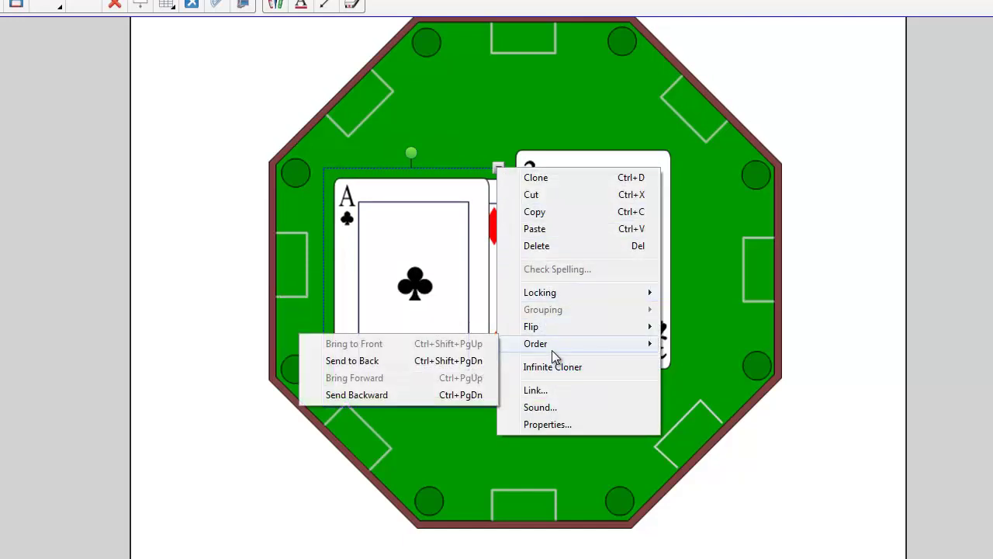
pyautogui.click(440, 362)
pyautogui.moveTo(476, 295); pyautogui.dragTo(437, 290)
pyautogui.moveTo(566, 277); pyautogui.dragTo(543, 298)
# - Bring the 3 of spades to the front and slide it left over the 2 of diamonds
pyautogui.click(586, 261)
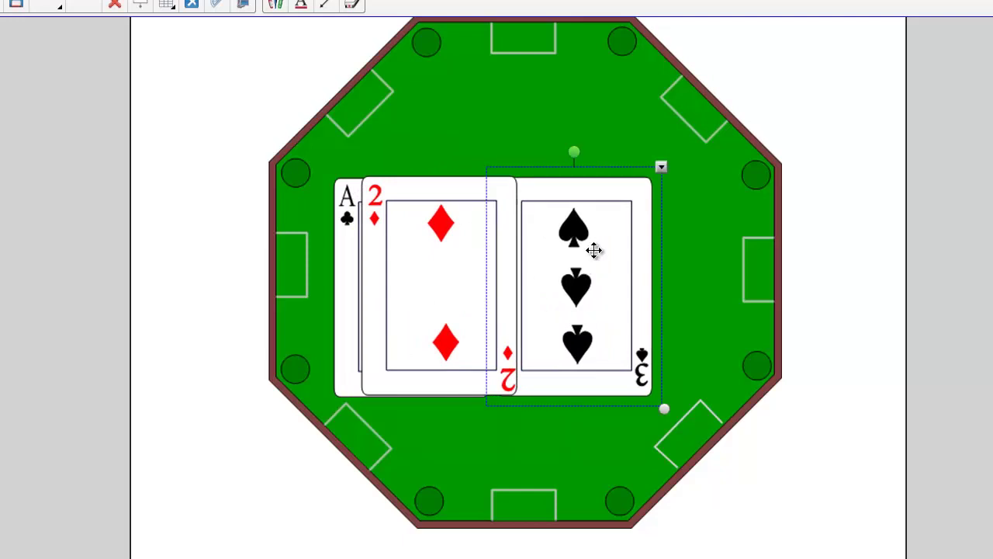
pyautogui.click(658, 166)
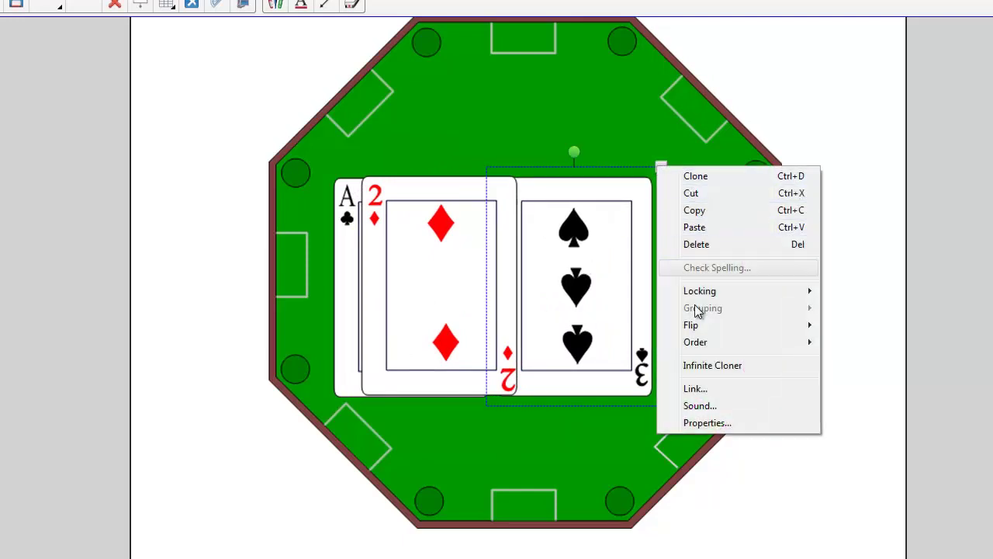
pyautogui.moveTo(694, 342)
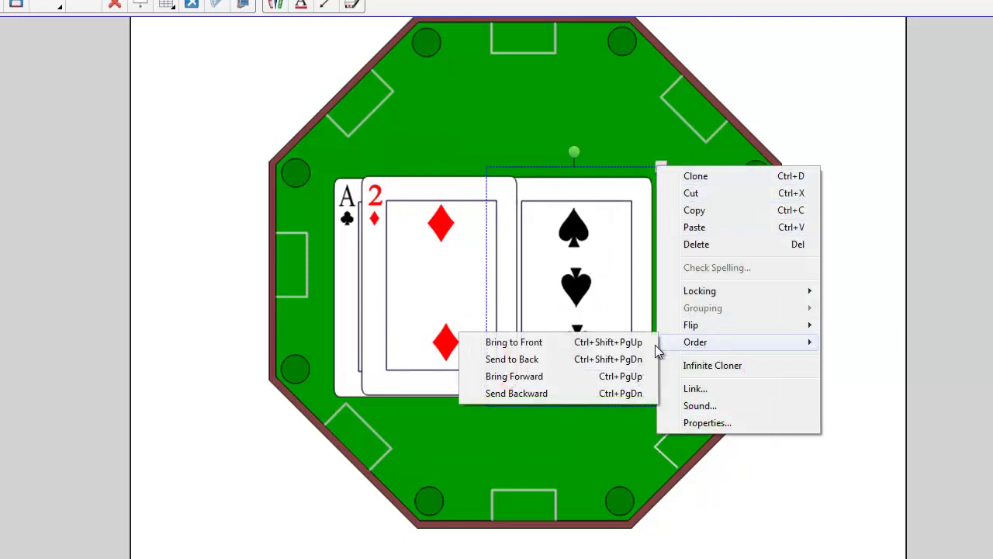
pyautogui.click(625, 346)
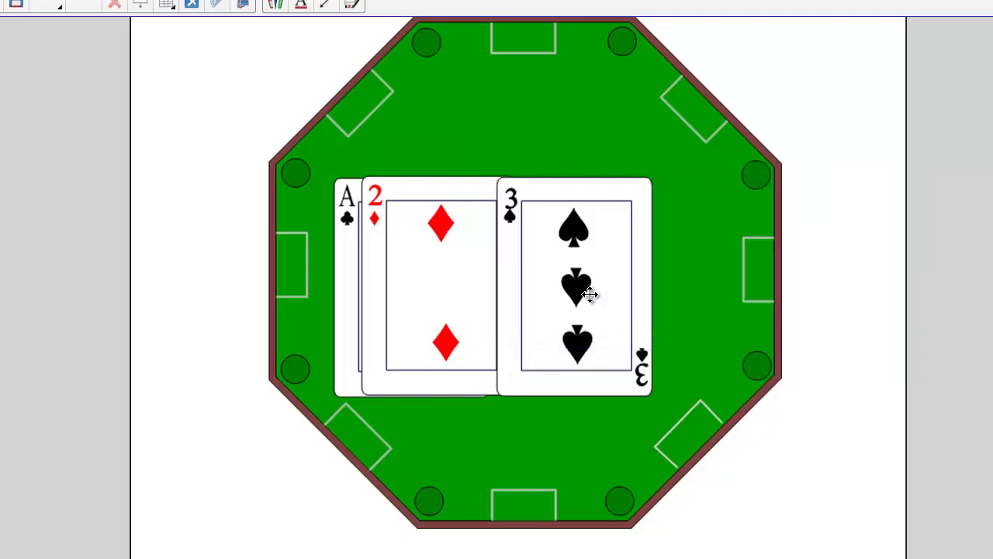
pyautogui.moveTo(592, 284); pyautogui.dragTo(501, 284)
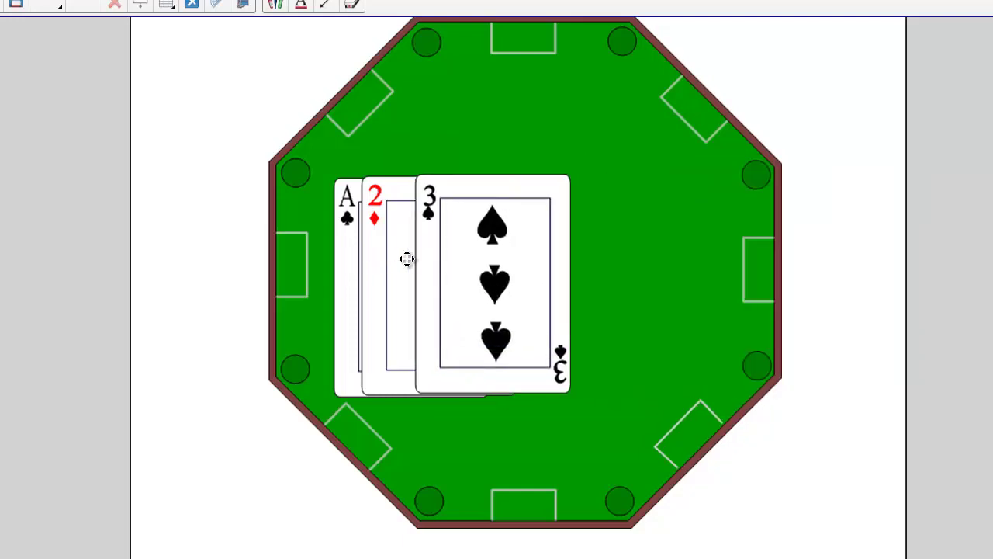
pyautogui.moveTo(436, 254)
pyautogui.mouseDown()
pyautogui.moveTo(397, 252)
pyautogui.moveTo(417, 255)
pyautogui.mouseUp()
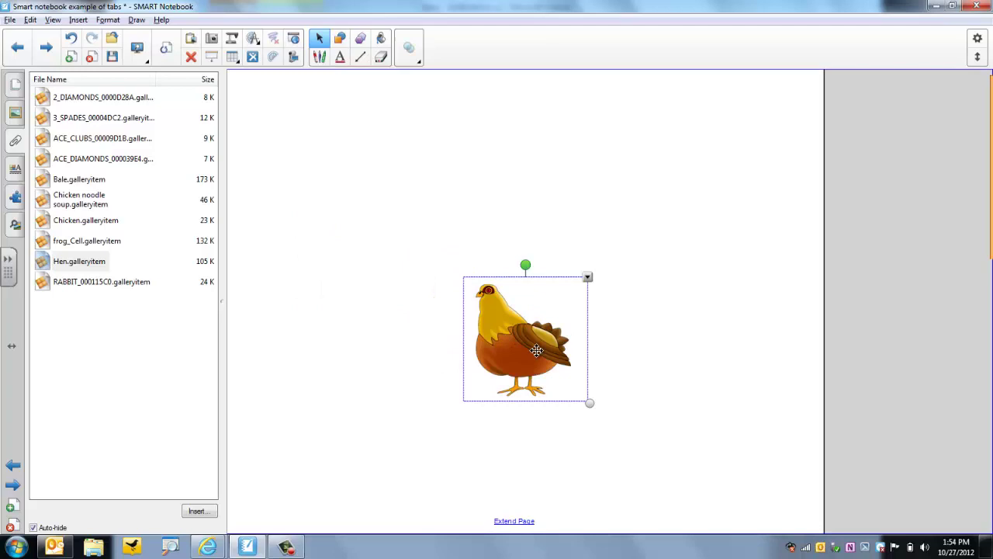
# - Resize and slightly rotate the hen picture, shift it right, then deselect it
pyautogui.moveTo(590, 406)
pyautogui.mouseDown()
pyautogui.moveTo(641, 449)
pyautogui.moveTo(591, 408)
pyautogui.moveTo(611, 421)
pyautogui.moveTo(601, 412)
pyautogui.mouseUp()
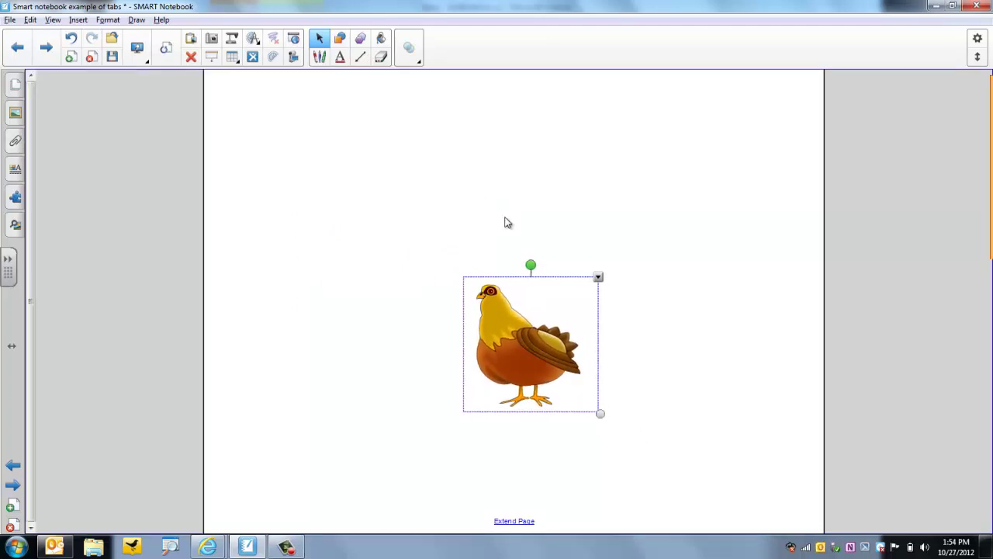
pyautogui.moveTo(531, 266)
pyautogui.mouseDown()
pyautogui.moveTo(509, 281)
pyautogui.moveTo(532, 264)
pyautogui.mouseUp()
pyautogui.moveTo(521, 343); pyautogui.dragTo(588, 348)
pyautogui.click(491, 370)
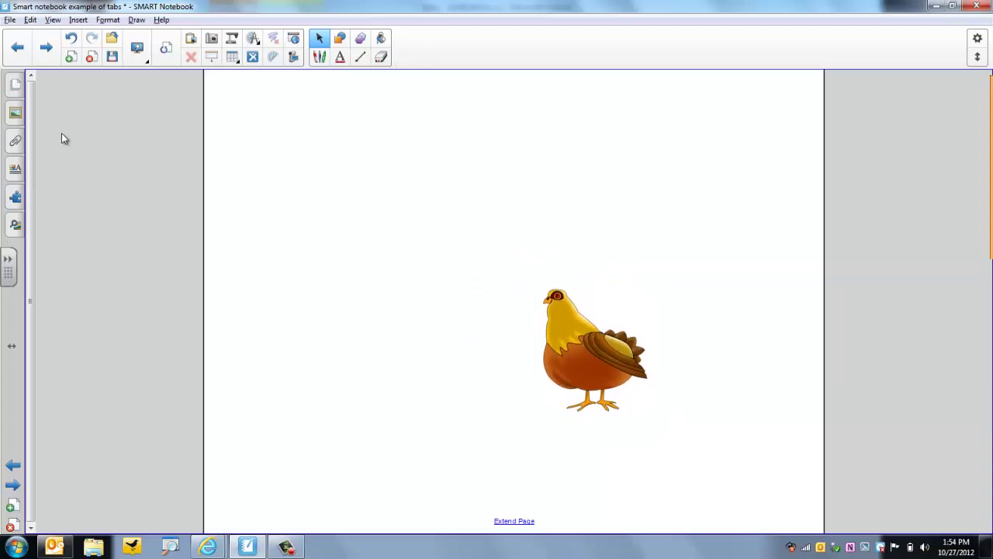
pyautogui.click(16, 144)
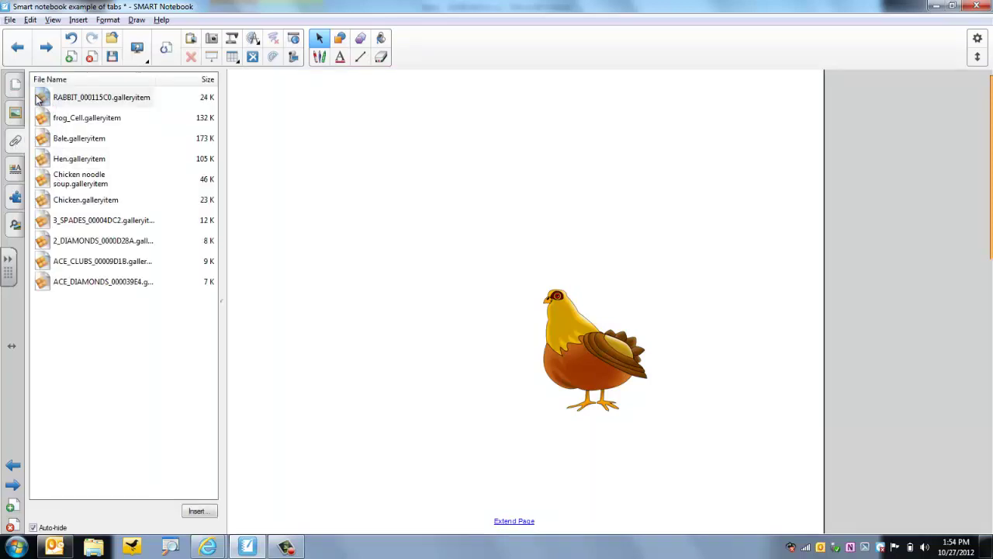
# - Add the rabbit and the Bale picture, stretching the bale to fill the page
pyautogui.moveTo(42, 99); pyautogui.dragTo(310, 212)
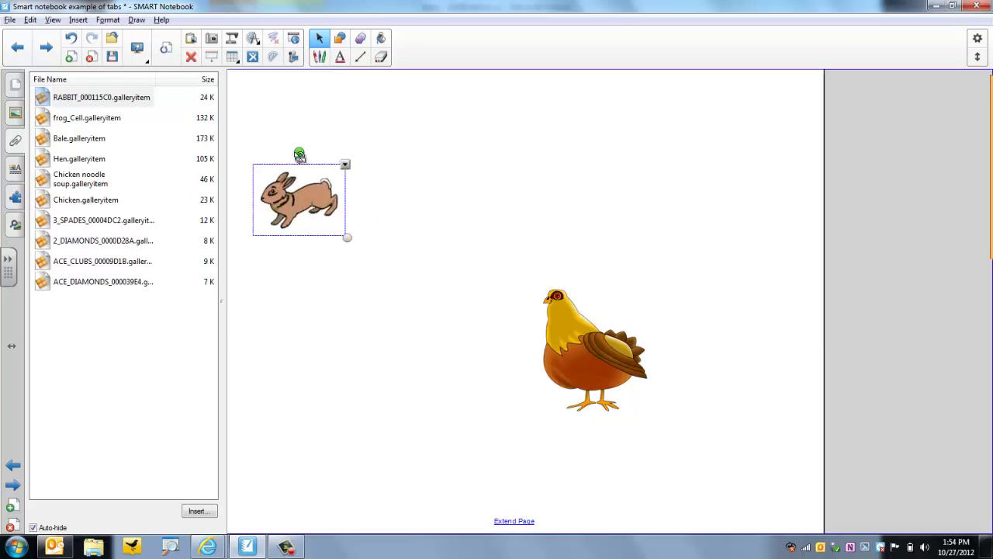
pyautogui.click(452, 235)
pyautogui.click(14, 144)
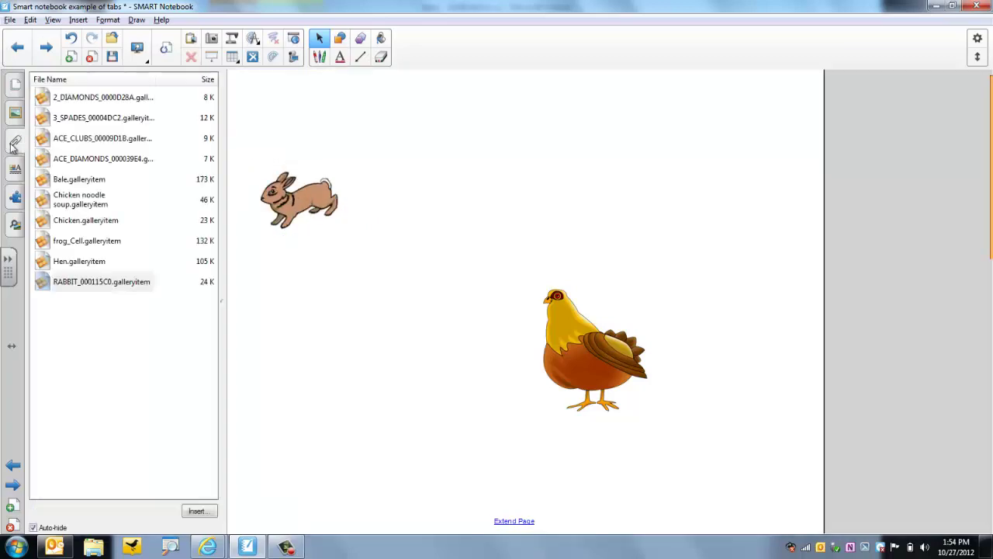
pyautogui.click(81, 184)
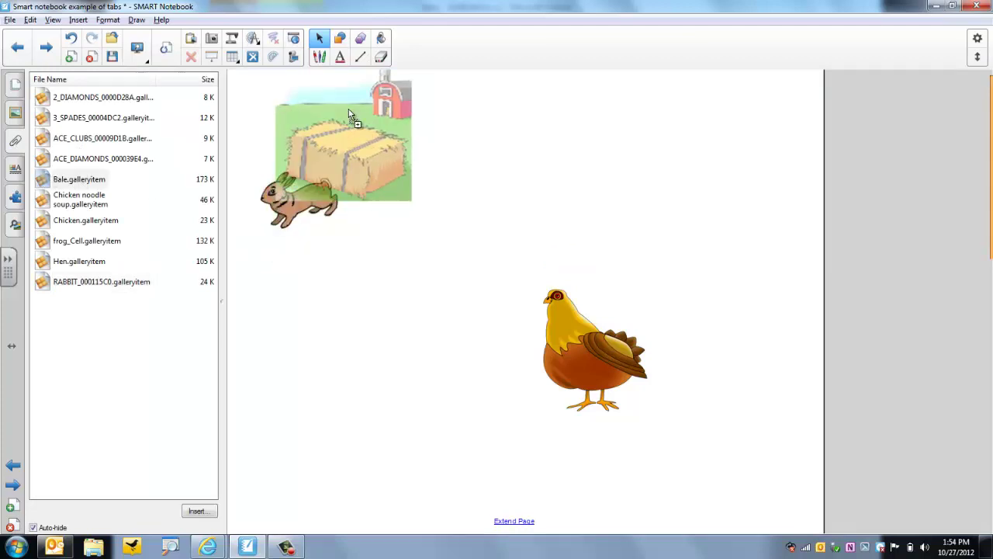
pyautogui.moveTo(349, 115); pyautogui.dragTo(310, 117)
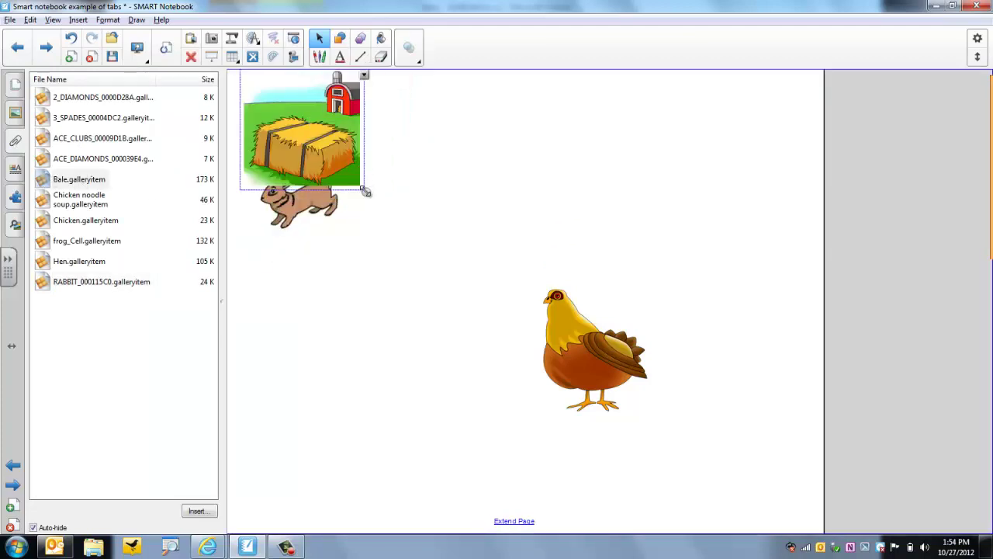
pyautogui.moveTo(365, 192); pyautogui.dragTo(830, 553)
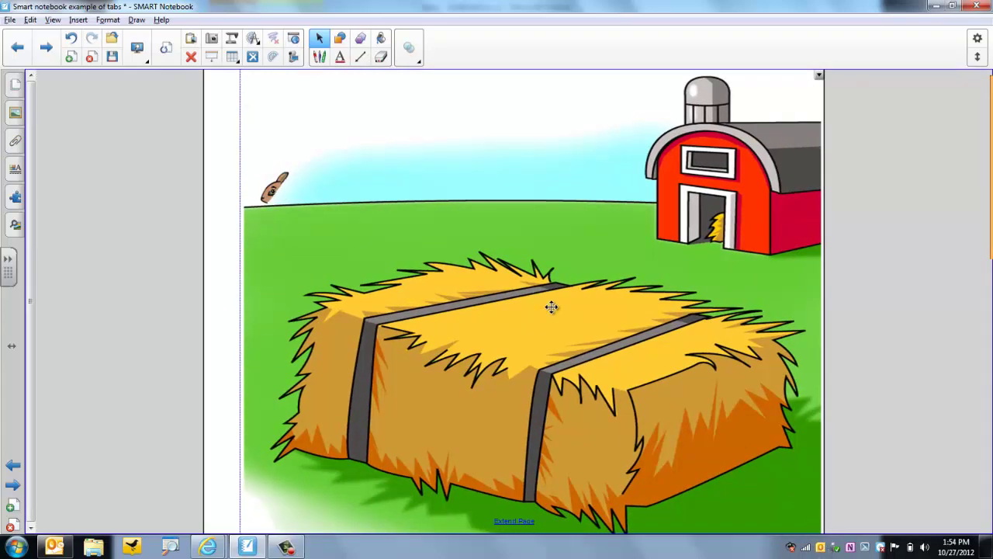
pyautogui.moveTo(550, 306); pyautogui.dragTo(523, 290)
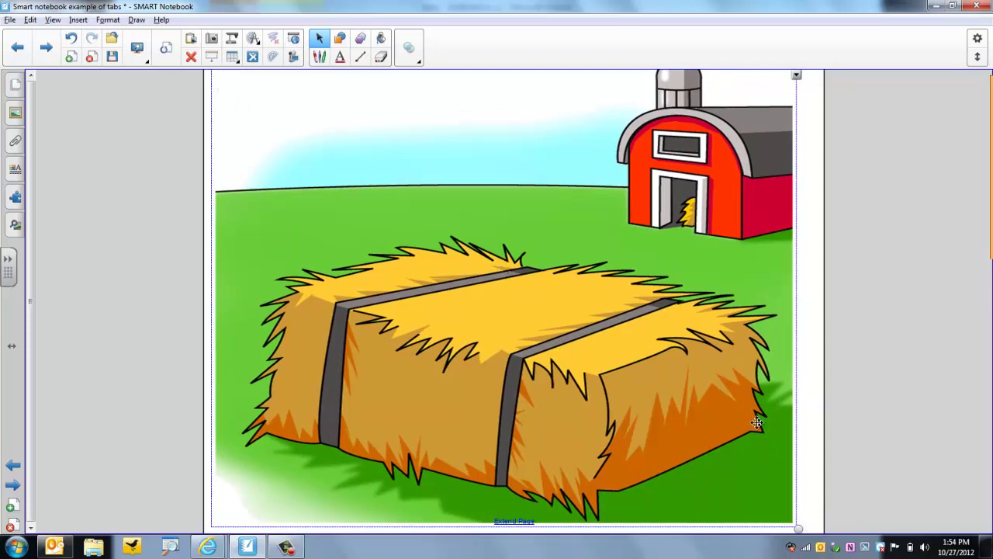
# - Send the bale picture to the back and perch the hen on the hay bale
pyautogui.click(796, 76)
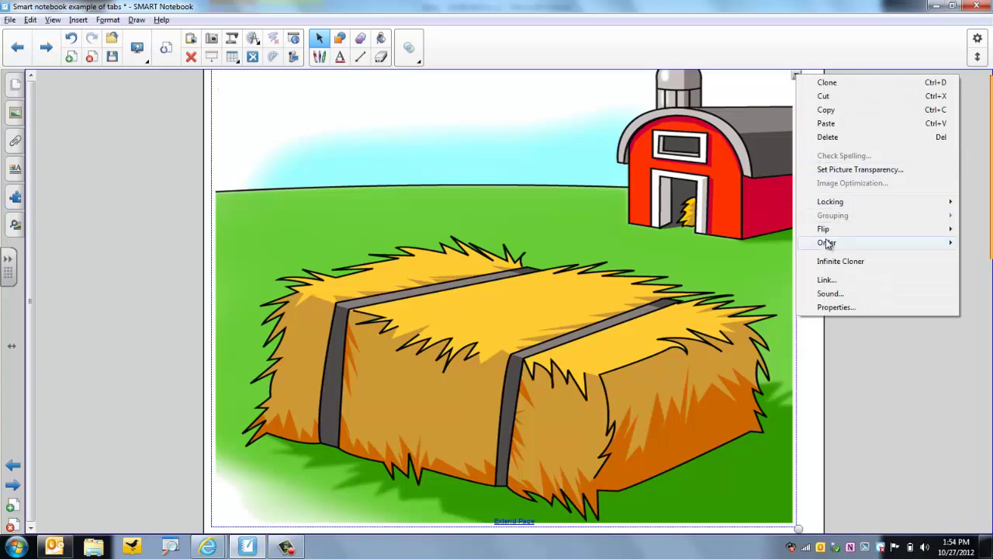
pyautogui.moveTo(826, 243)
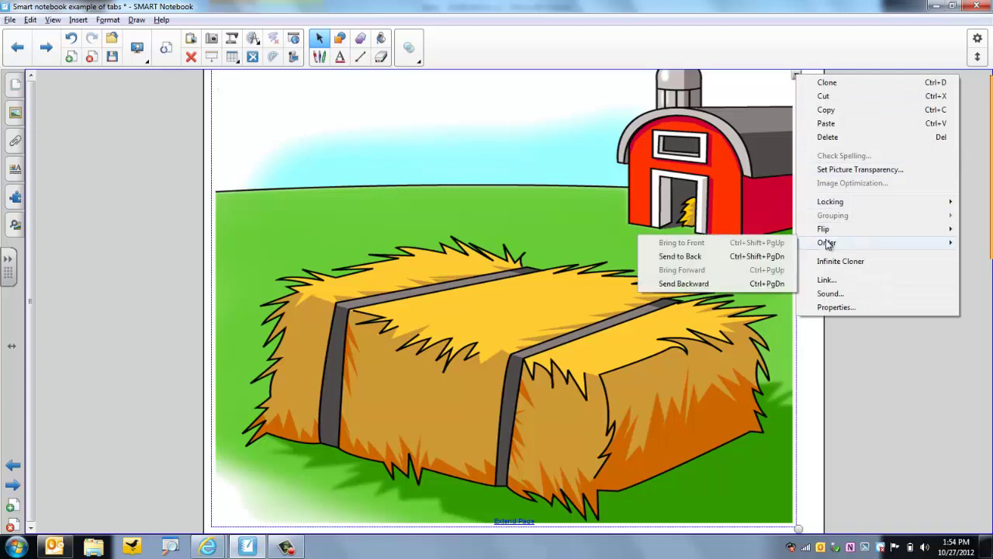
pyautogui.click(768, 259)
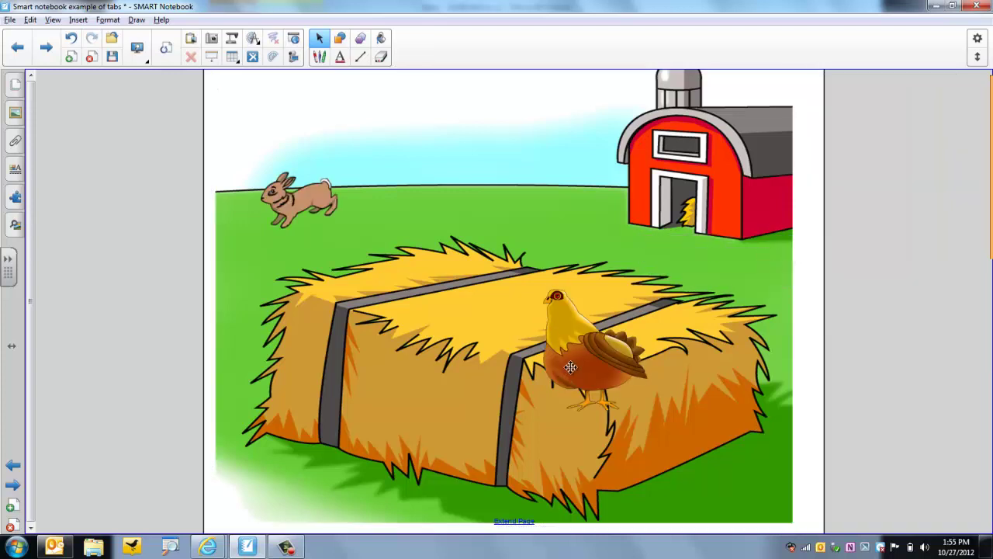
pyautogui.moveTo(571, 309); pyautogui.dragTo(557, 268)
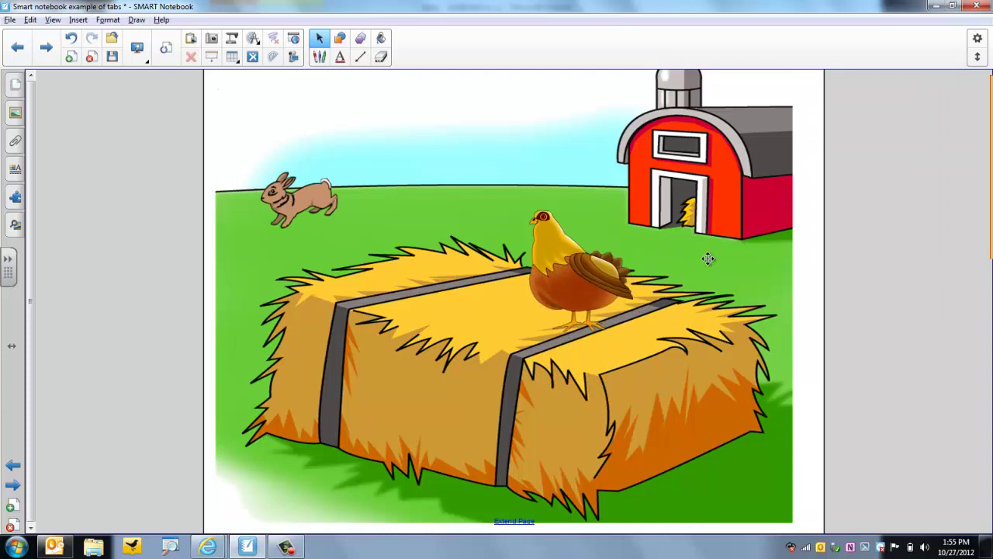
pyautogui.moveTo(724, 246); pyautogui.dragTo(748, 265)
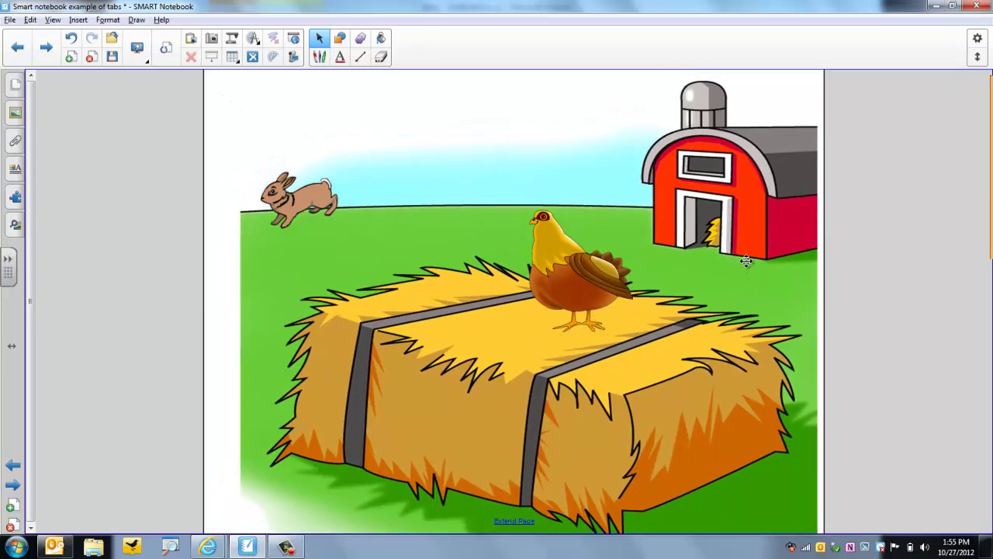
# - Move the rabbit down onto the grass, shrink it, and select the background
pyautogui.scroll(-1, 213, 227)
pyautogui.moveTo(292, 169); pyautogui.dragTo(293, 223)
pyautogui.moveTo(347, 247); pyautogui.dragTo(285, 206)
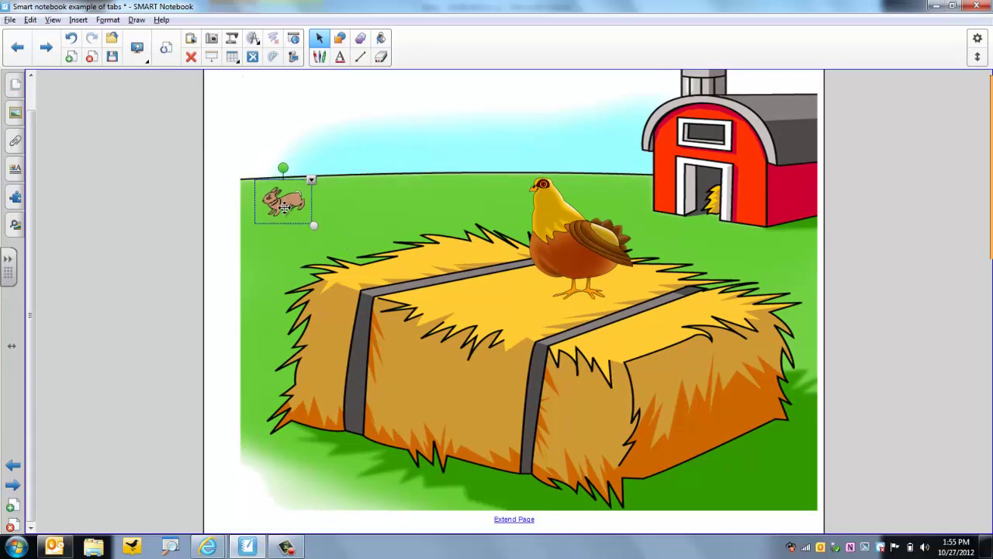
pyautogui.click(375, 204)
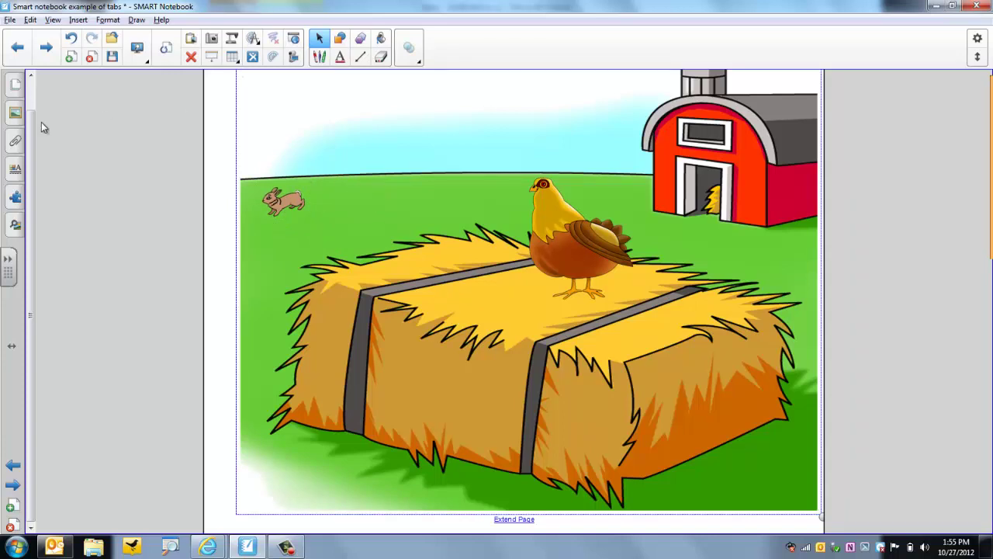
# - Raise the farm background's object transparency to fade it
pyautogui.click(15, 174)
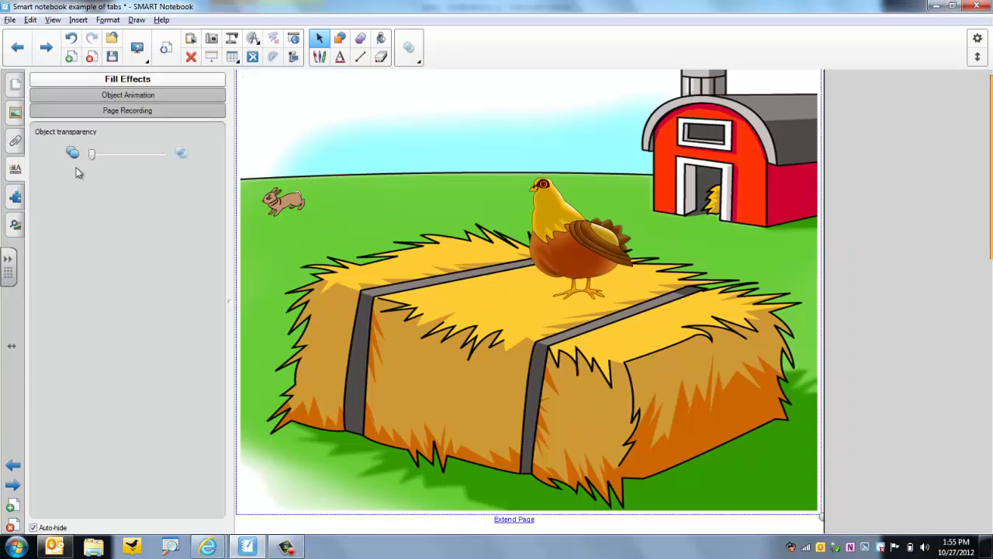
pyautogui.moveTo(92, 155); pyautogui.dragTo(120, 155)
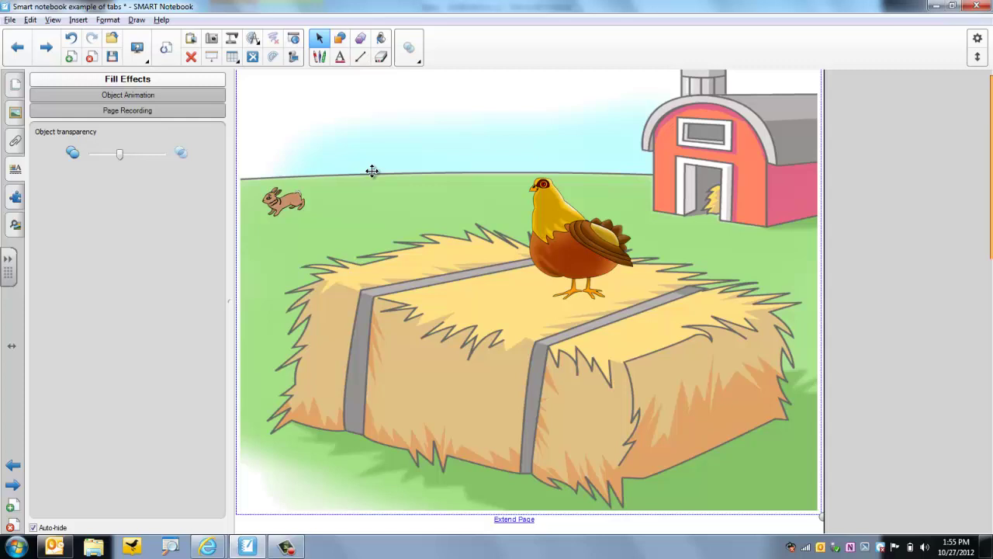
pyautogui.click(381, 199)
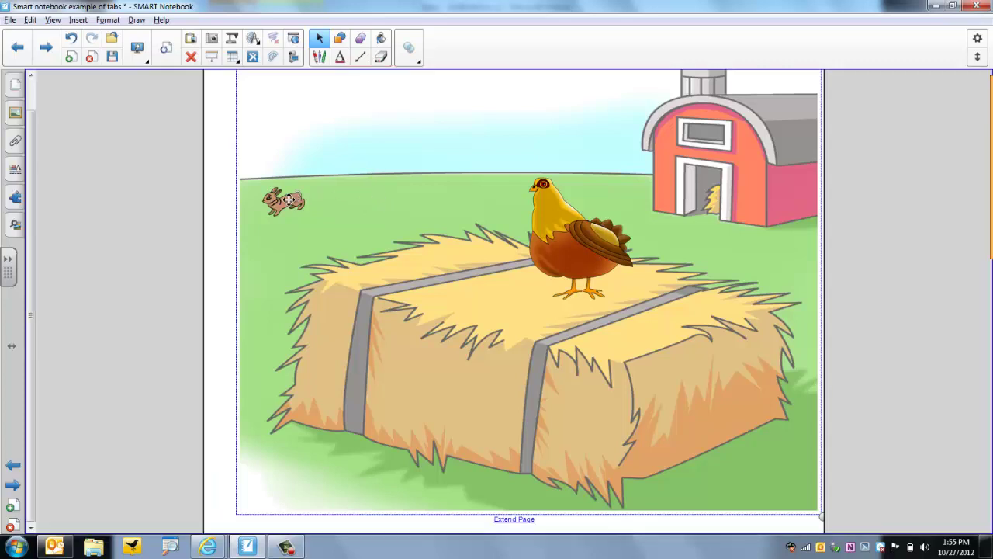
# - Make the rabbit semi-transparent with the Object transparency slider
pyautogui.click(289, 200)
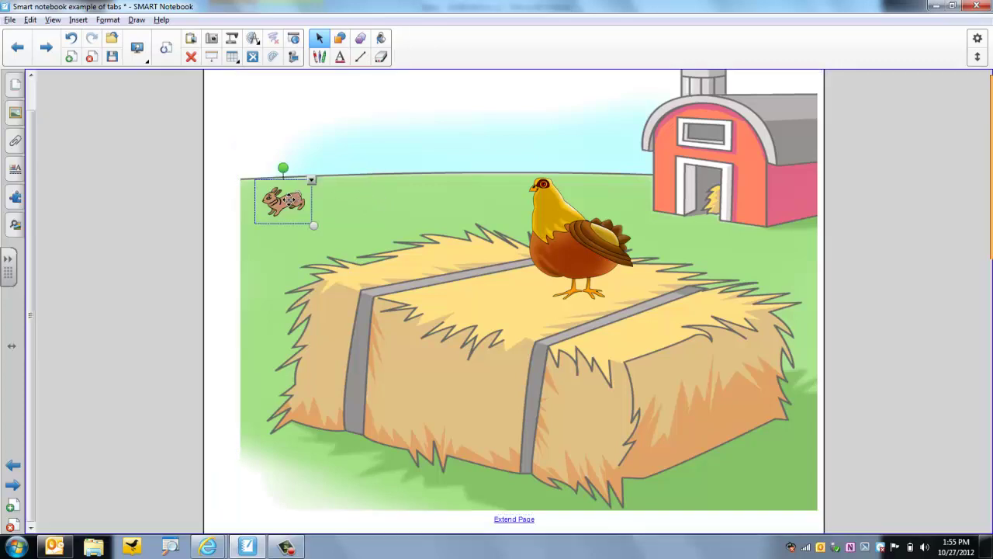
pyautogui.click(15, 138)
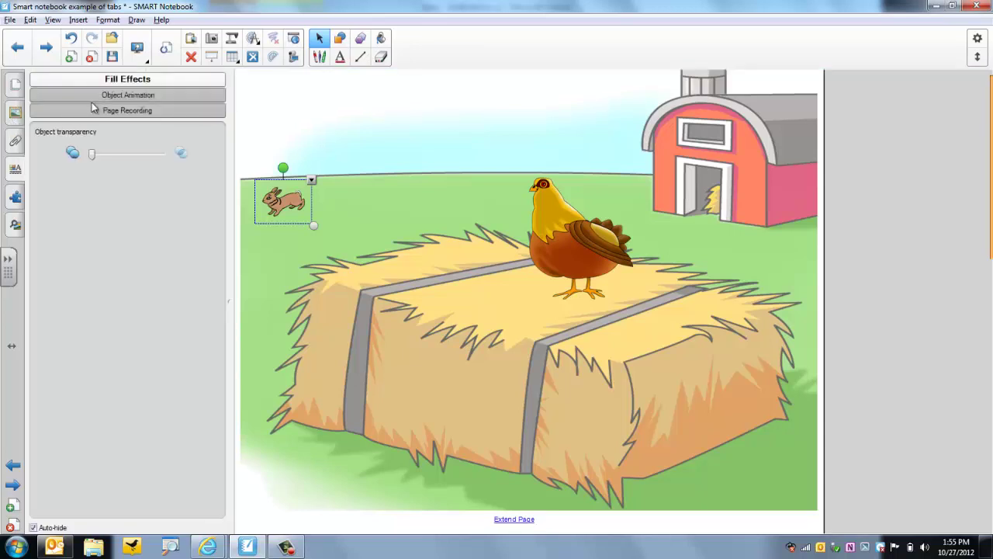
pyautogui.moveTo(92, 158); pyautogui.dragTo(119, 163)
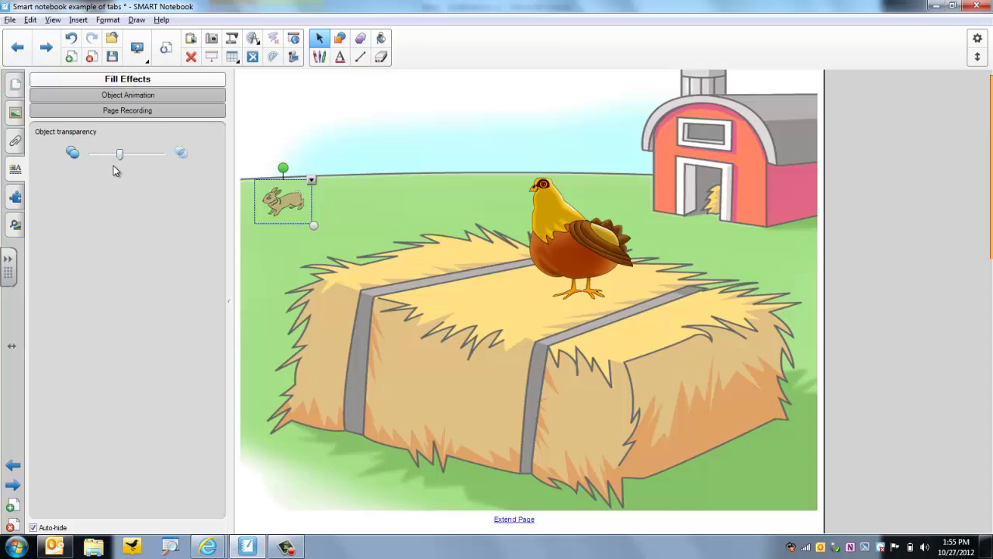
pyautogui.click(128, 97)
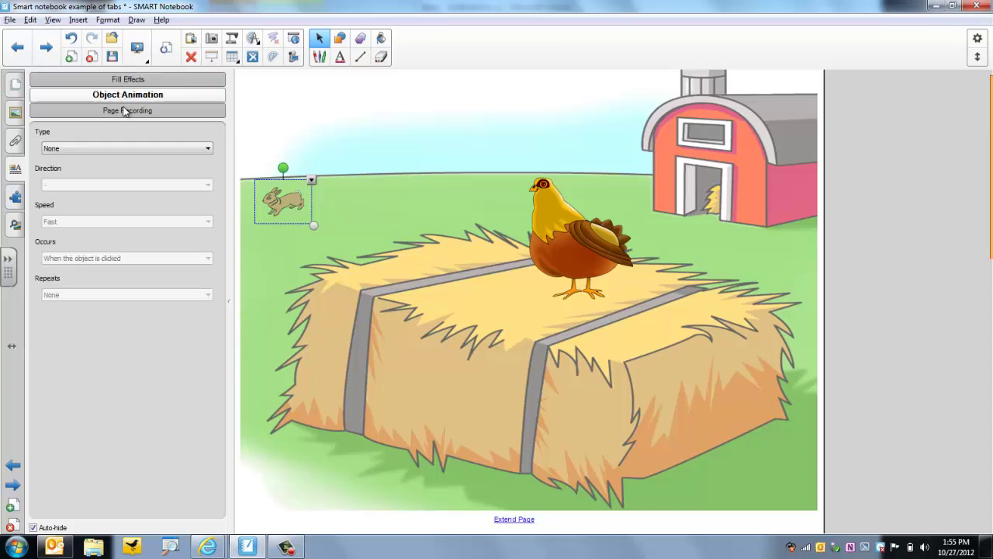
pyautogui.click(124, 111)
pyautogui.click(127, 80)
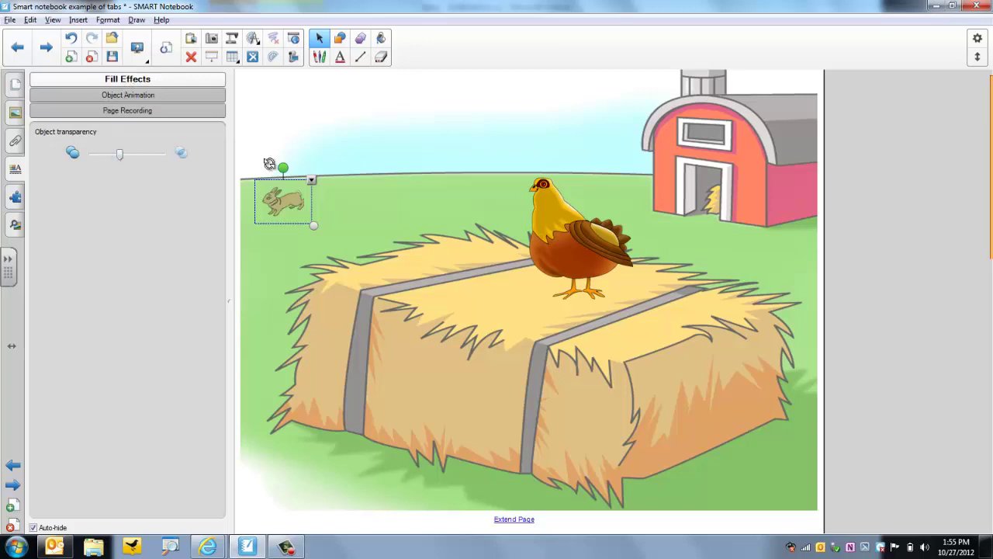
pyautogui.click(381, 222)
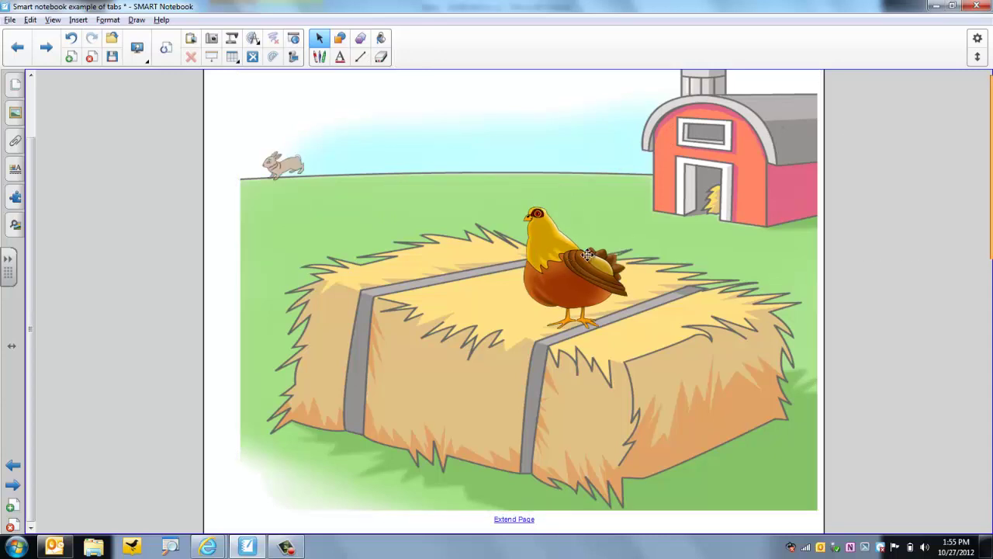
# - Lock the hay-bale background picture in place
pyautogui.rightClick(707, 205)
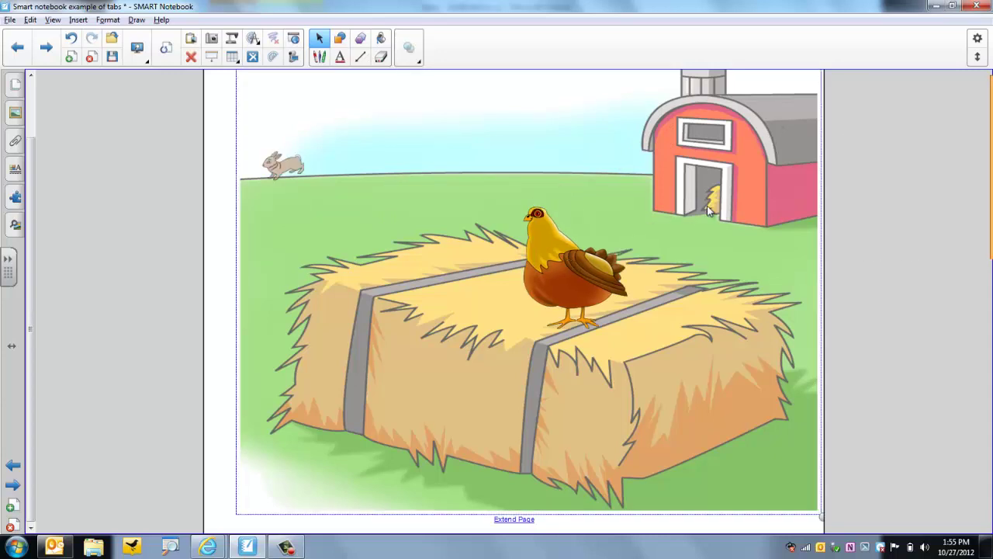
pyautogui.moveTo(758, 337)
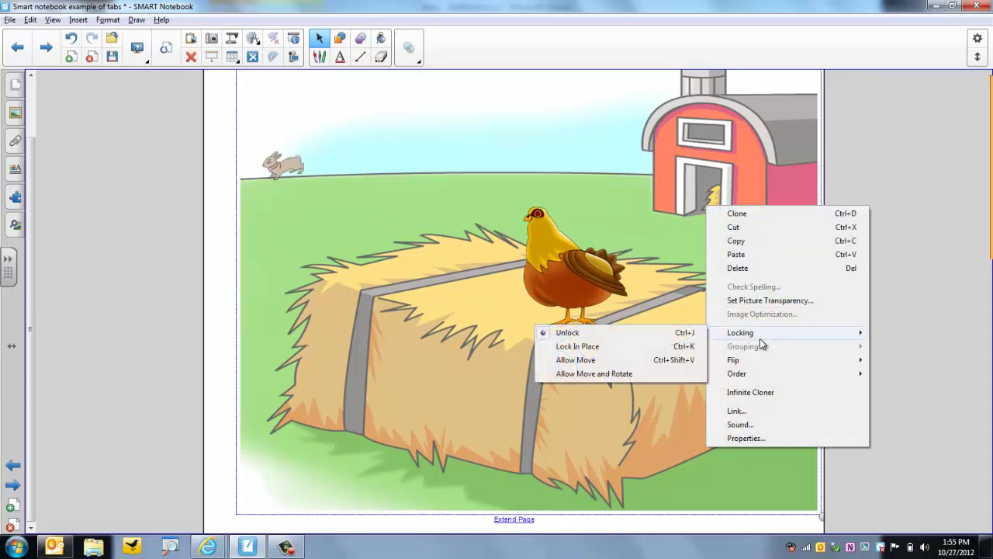
pyautogui.click(677, 349)
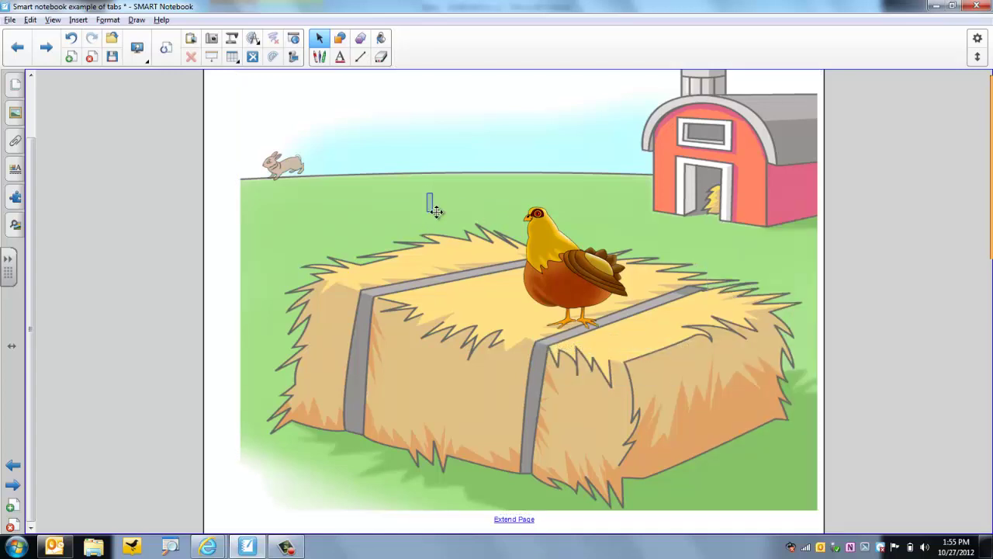
# - Move the rabbit down onto the green grass and lock it in place
pyautogui.moveTo(284, 164); pyautogui.dragTo(285, 201)
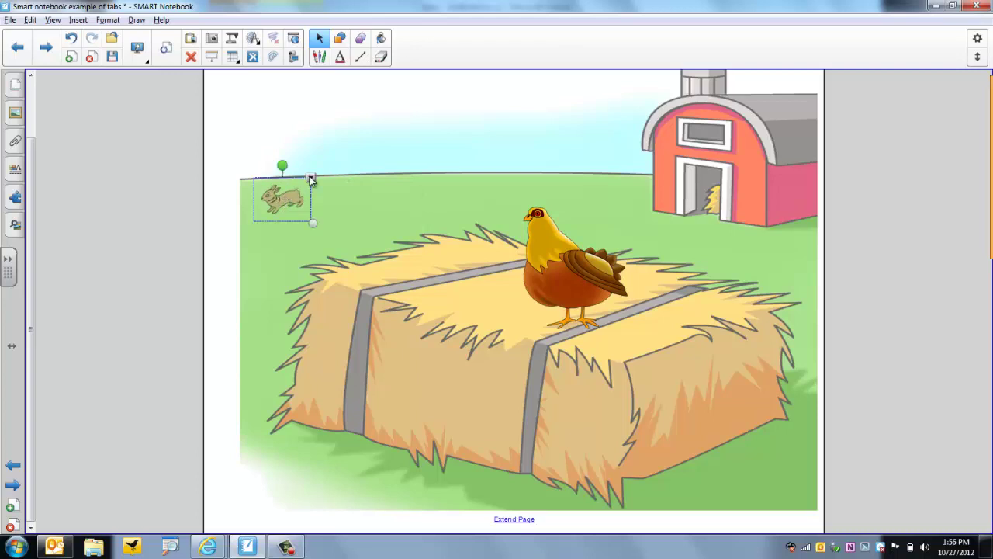
pyautogui.click(309, 177)
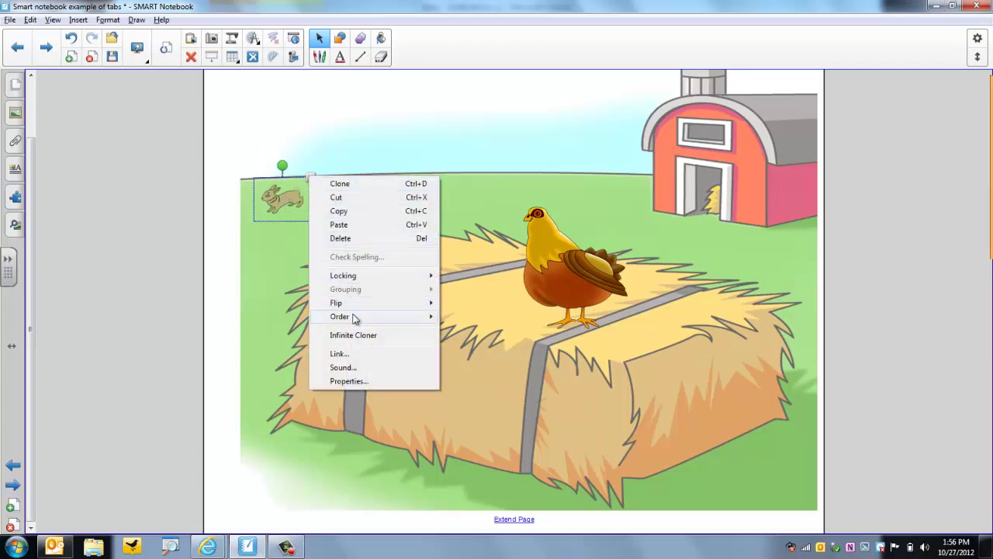
pyautogui.moveTo(354, 318)
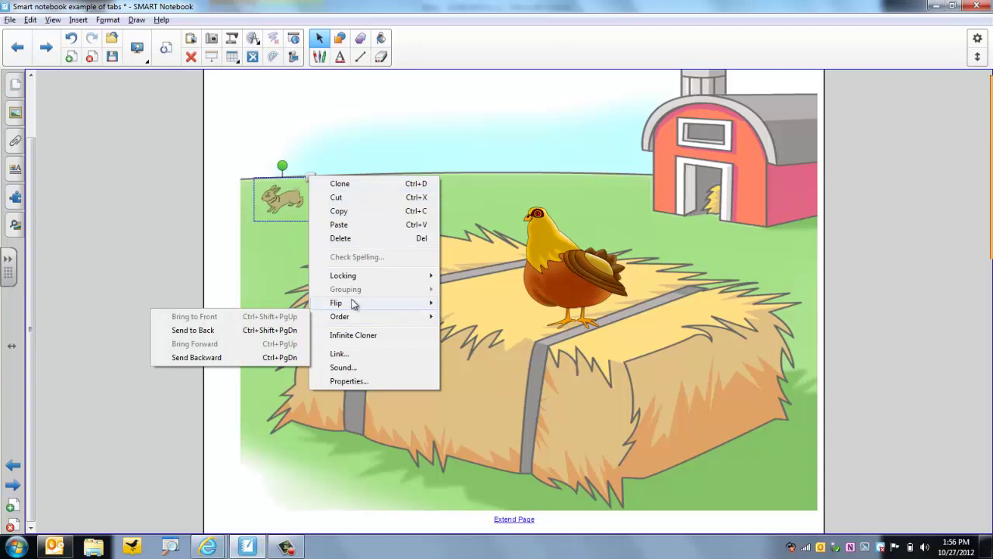
pyautogui.moveTo(351, 277)
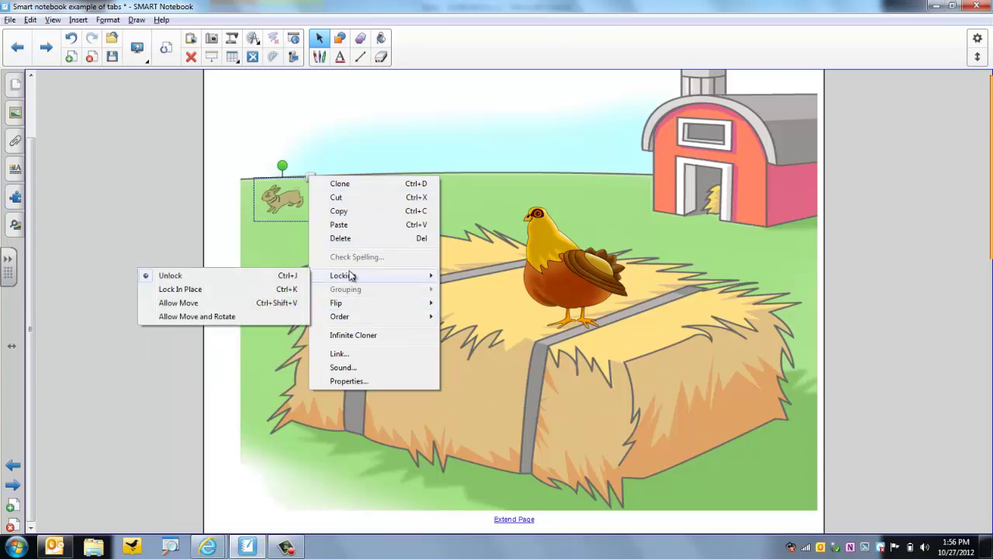
pyautogui.click(271, 290)
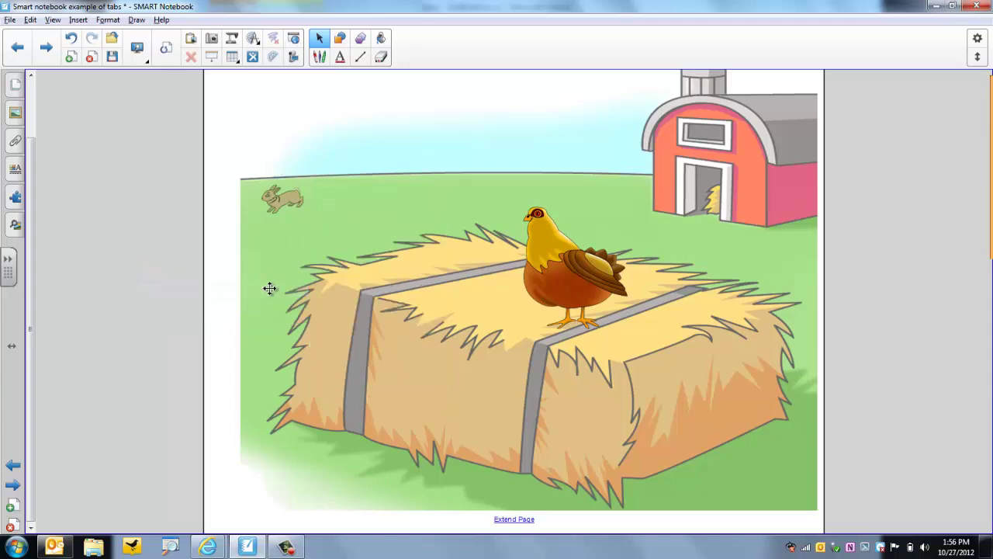
# - Lock the hen on the hay bale in place
pyautogui.click(562, 285)
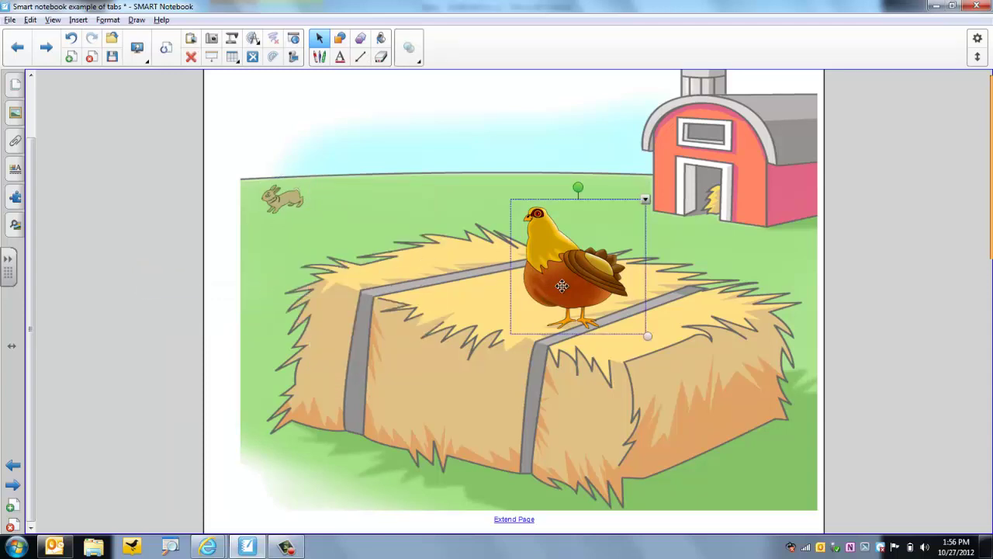
pyautogui.click(645, 200)
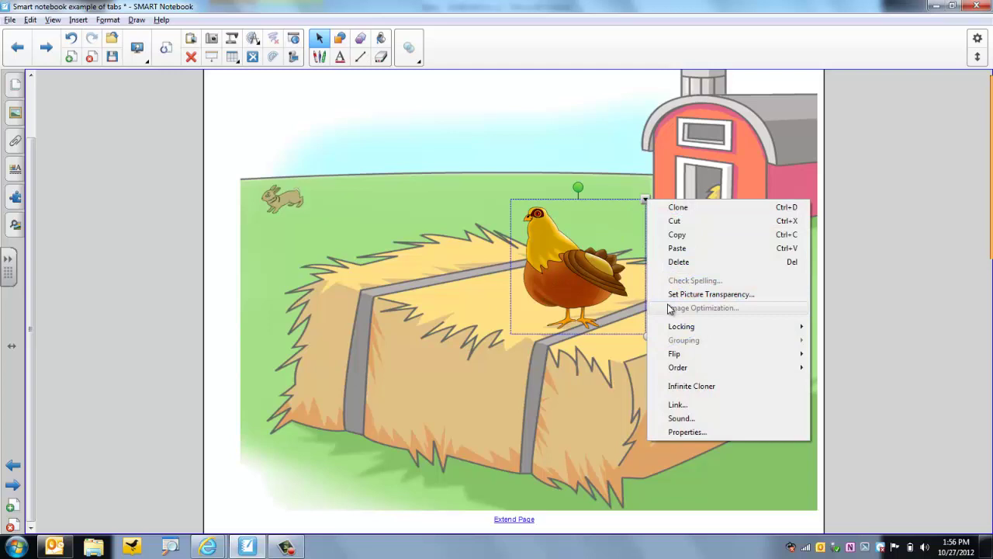
pyautogui.moveTo(672, 326)
pyautogui.click(603, 340)
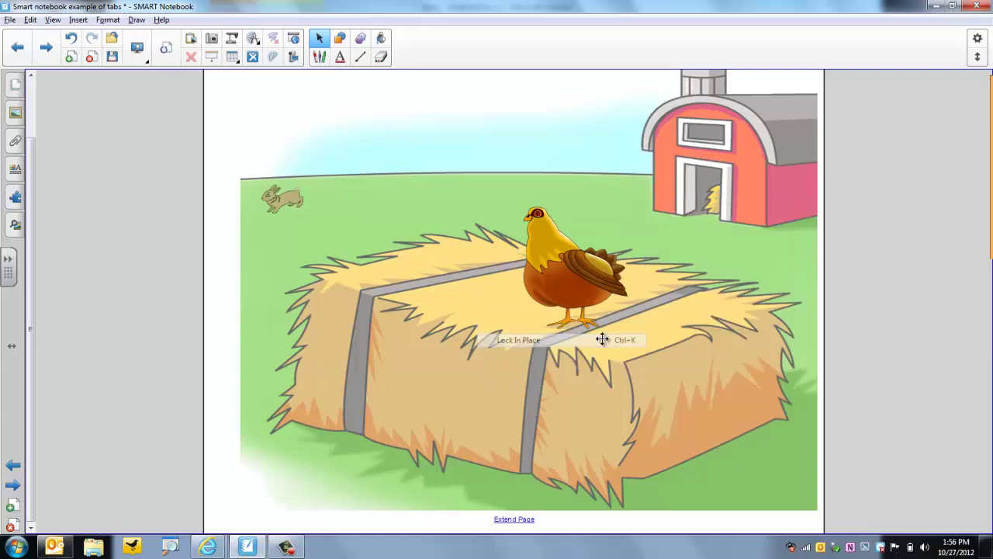
# - Add the text 'What kind of animals can you find on a farm?' at the page's top
pyautogui.click(341, 58)
pyautogui.click(246, 104)
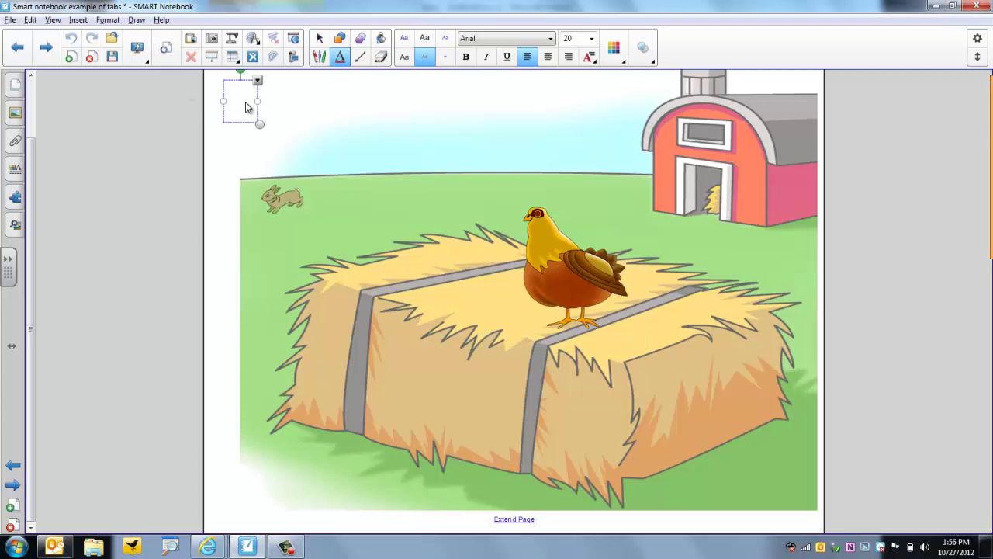
pyautogui.write('What kind ')
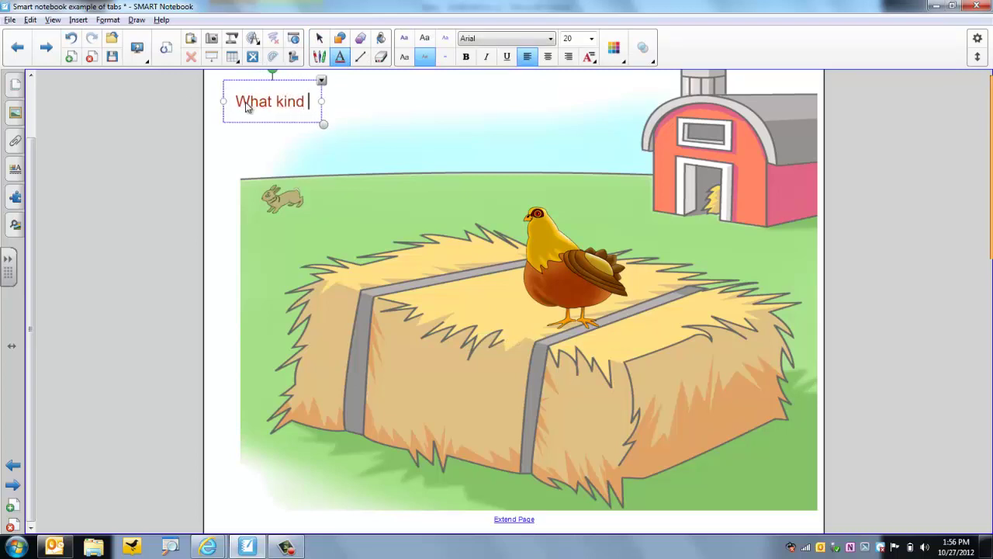
pyautogui.write('of animals c')
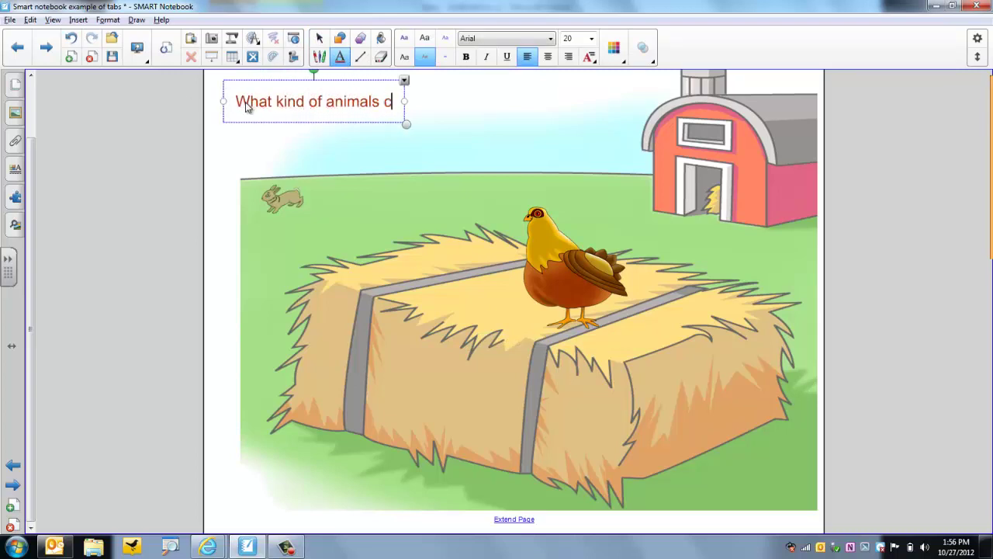
pyautogui.write('an you find ')
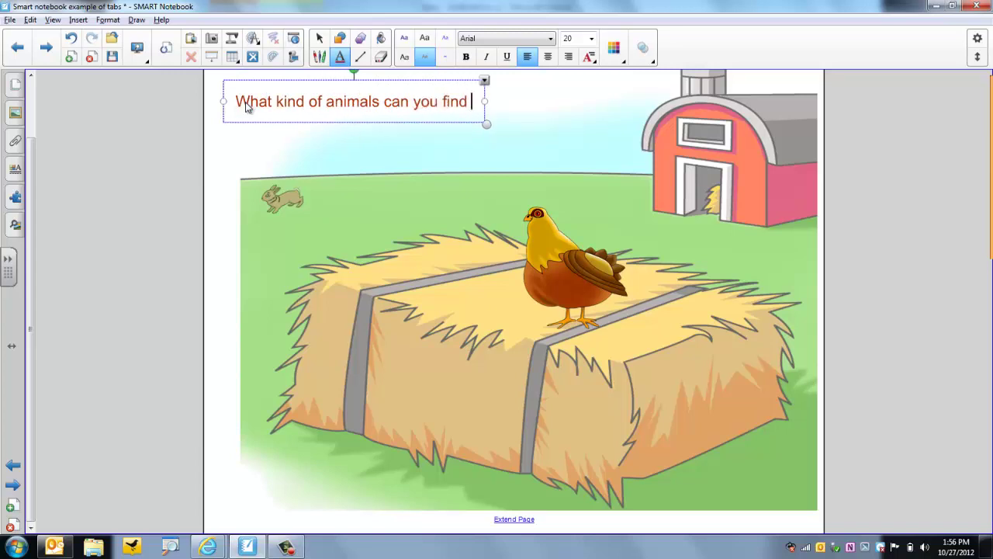
pyautogui.write('on a farm')
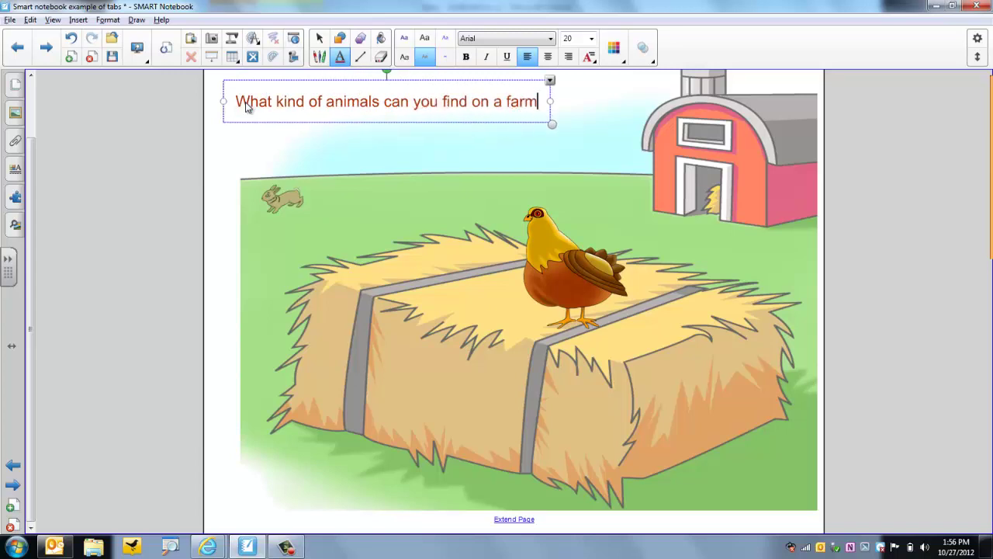
pyautogui.write('?')
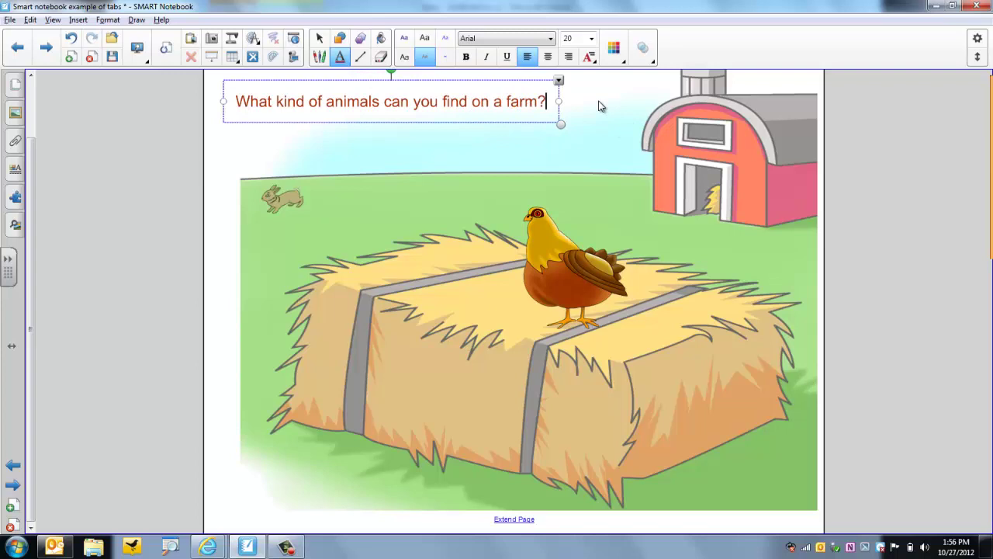
# - Lock the question text box in place
pyautogui.click(560, 81)
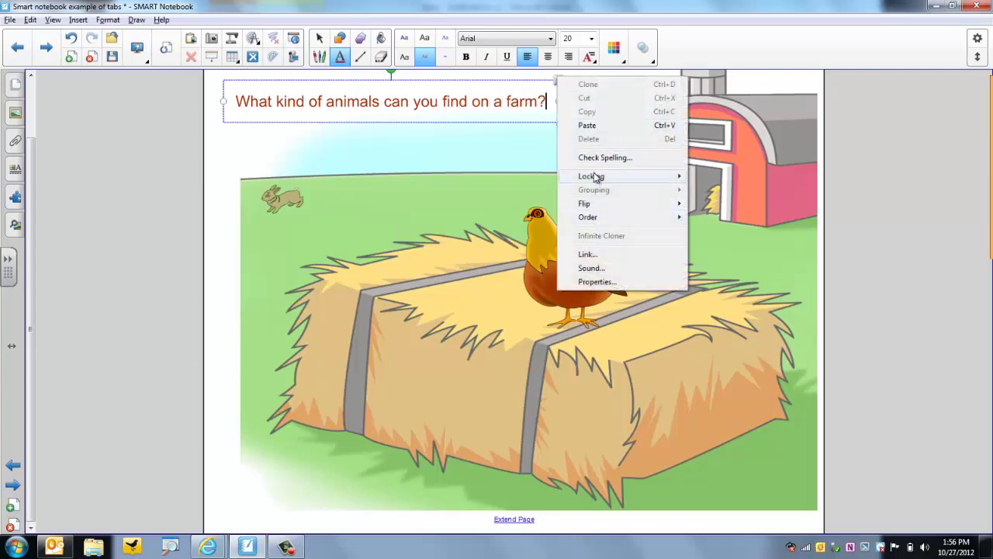
pyautogui.moveTo(594, 177)
pyautogui.click(511, 190)
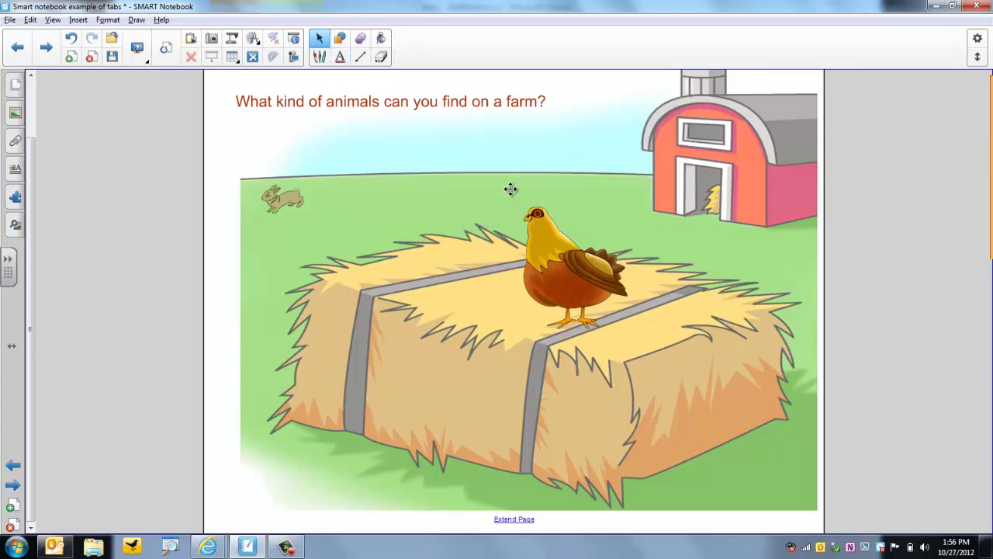
# - Select the locked rabbit and choose Unlock from its lock menu
pyautogui.scroll(2, 511, 190)
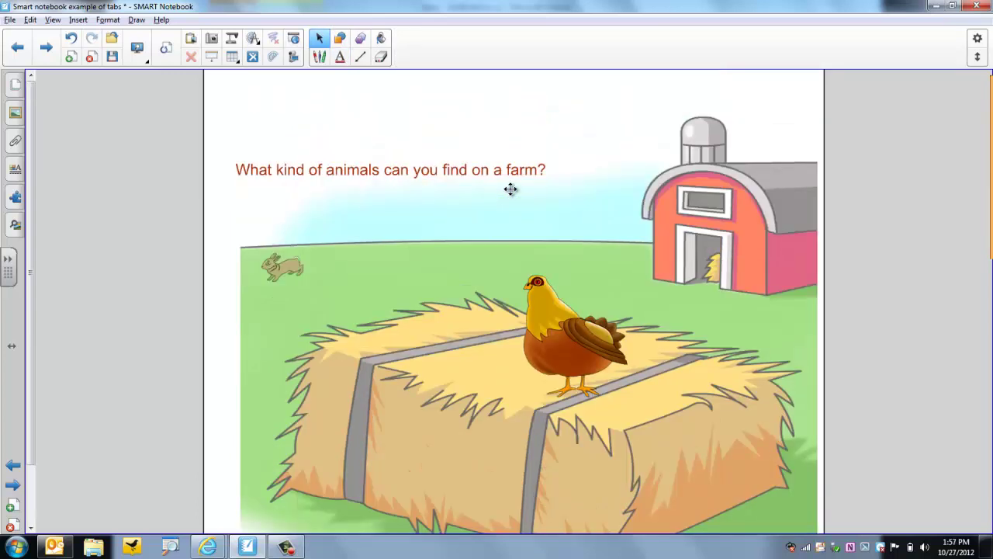
pyautogui.click(14, 171)
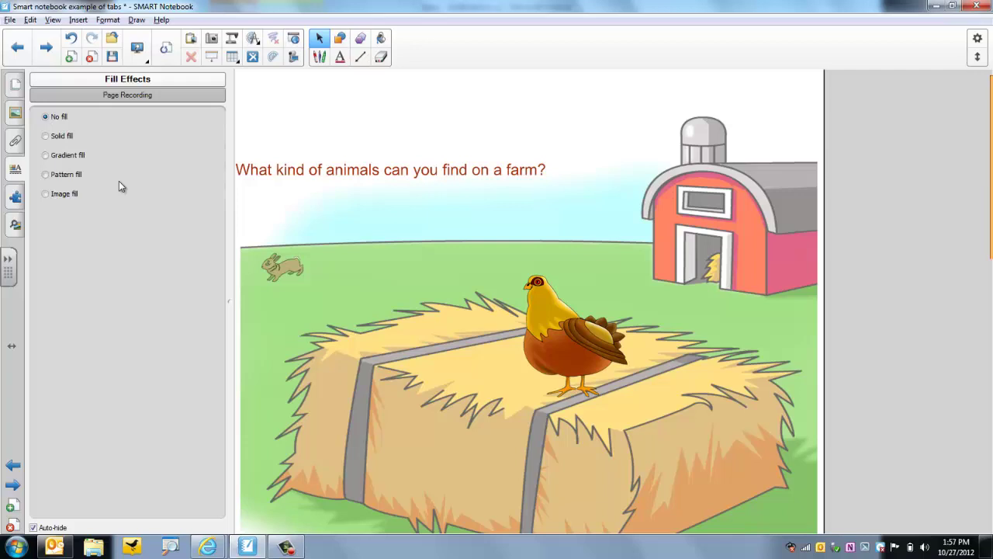
pyautogui.click(299, 272)
pyautogui.click(299, 271)
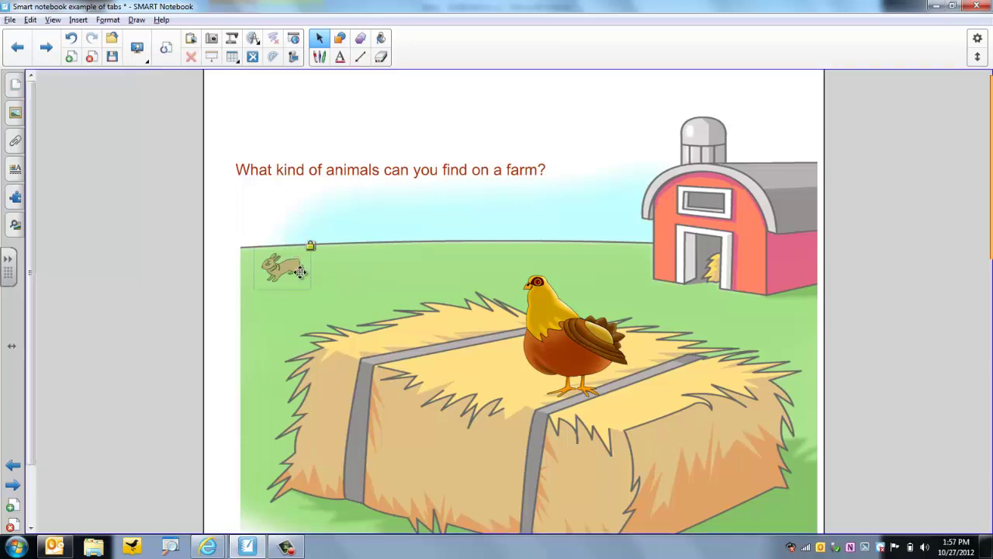
pyautogui.click(310, 246)
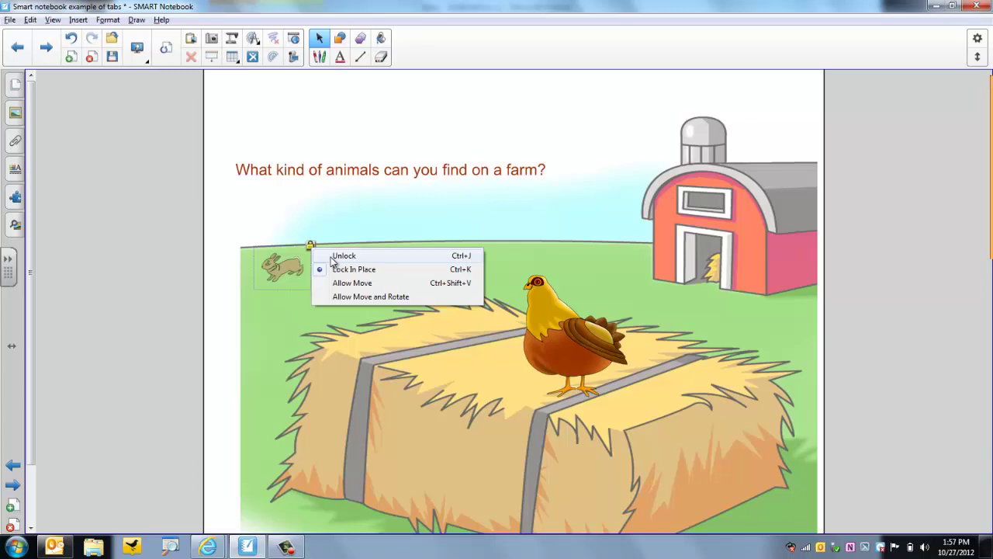
pyautogui.click(331, 256)
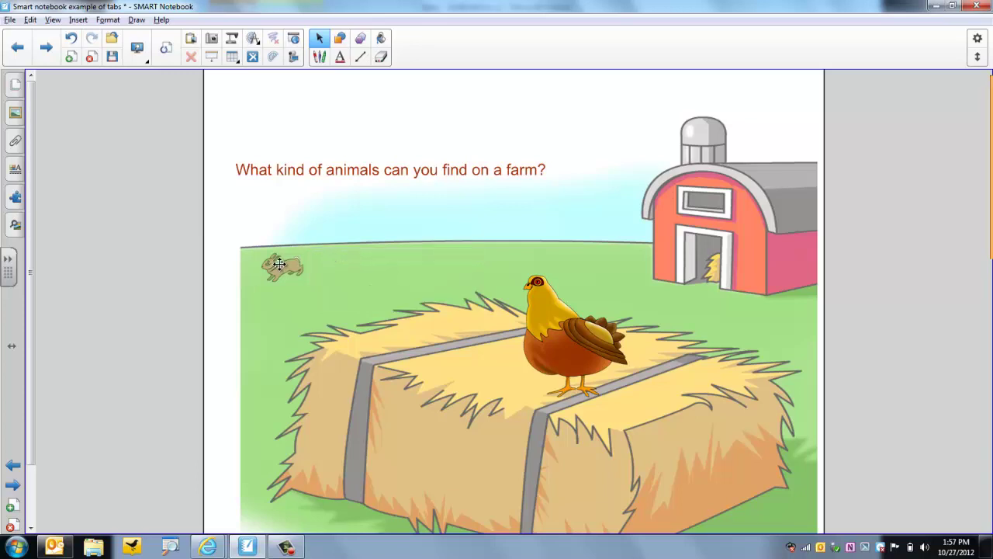
# - Reselect the unlocked rabbit, view its transparency in Properties, then deselect it
pyautogui.click(278, 264)
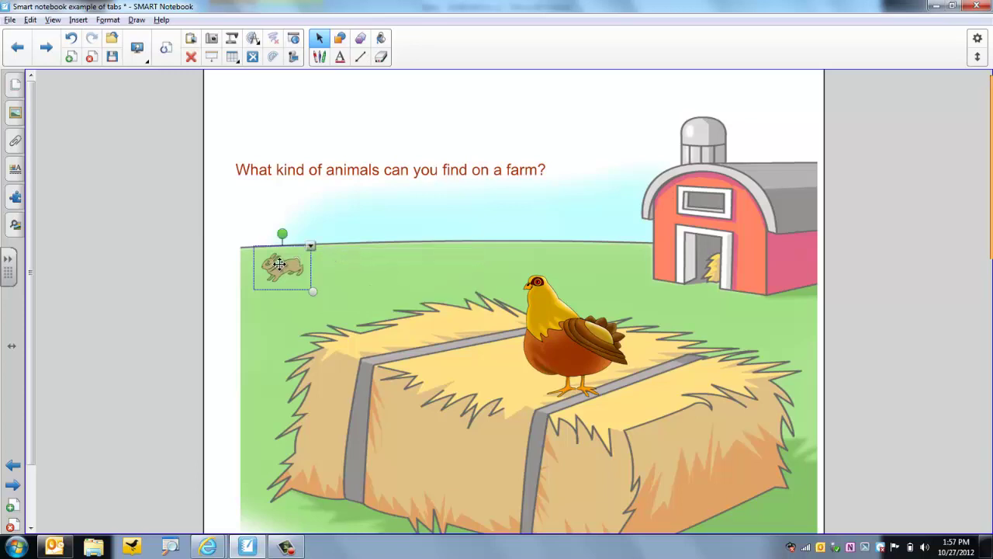
pyautogui.click(15, 170)
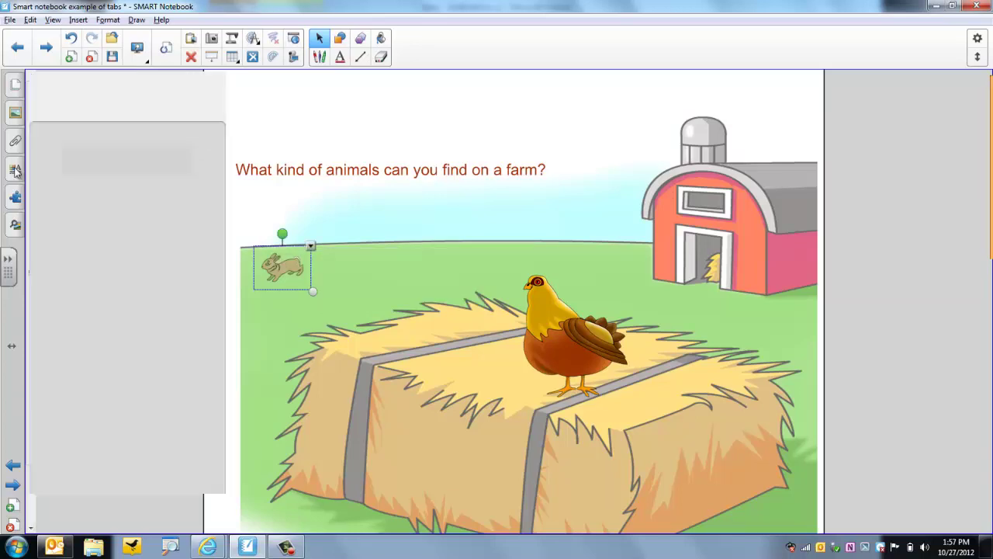
pyautogui.click(459, 266)
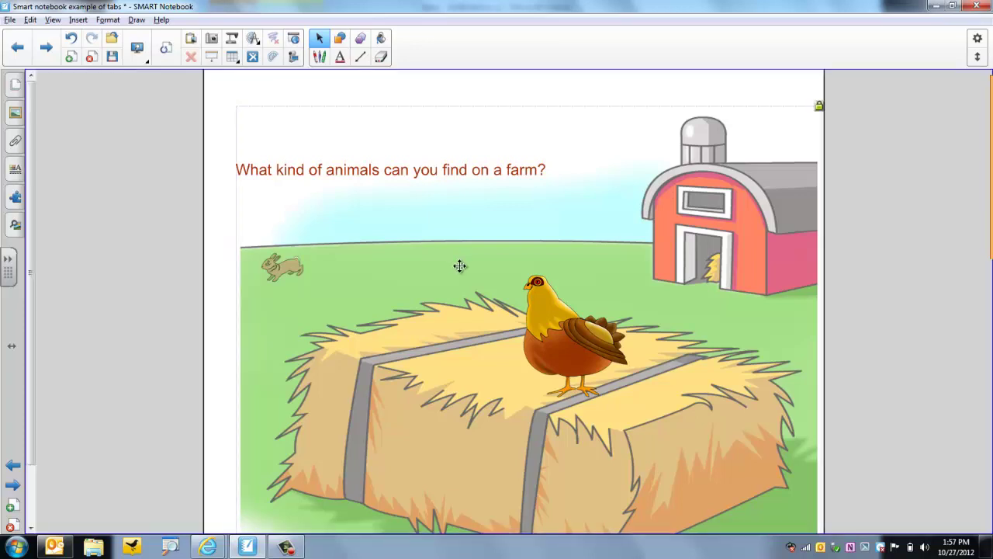